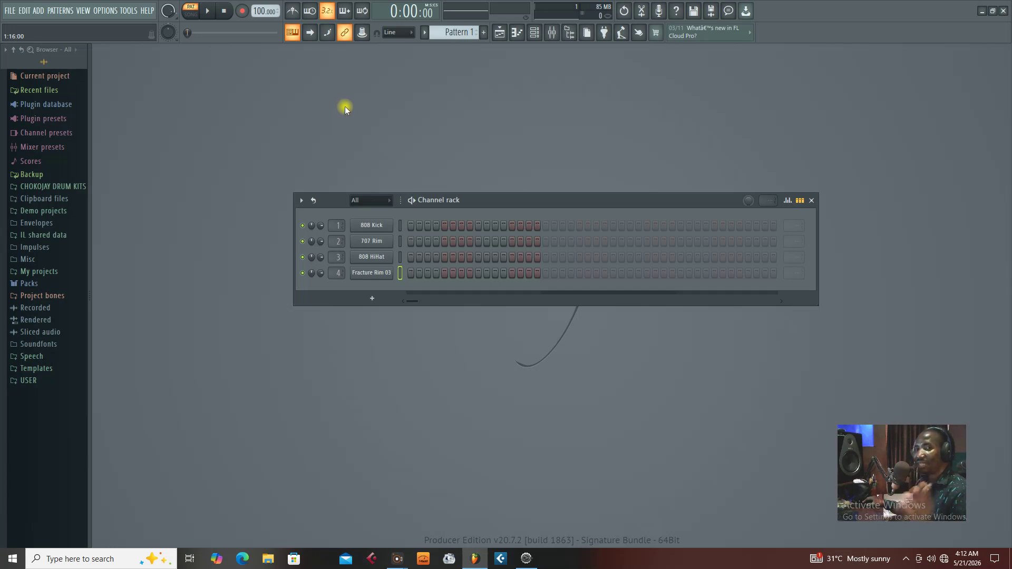
- Open the Kicks folder in the Drums pack and audition the samples from 22in Kick to Chromo Kick
{"action": "left_click_drag", "start_coordinate": [261, 11], "coordinate": [260, 12]}
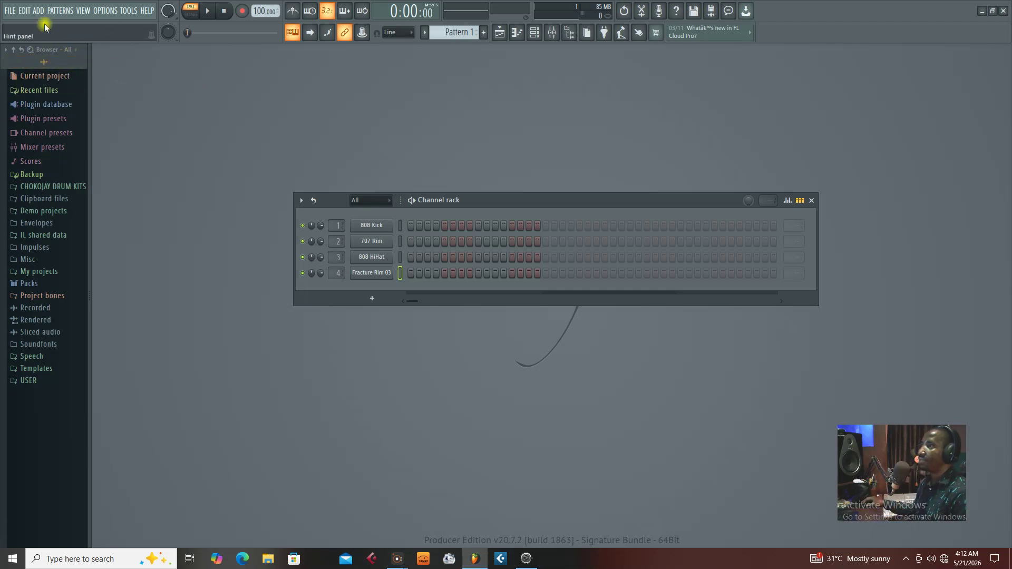
{"action": "left_click", "coordinate": [29, 284]}
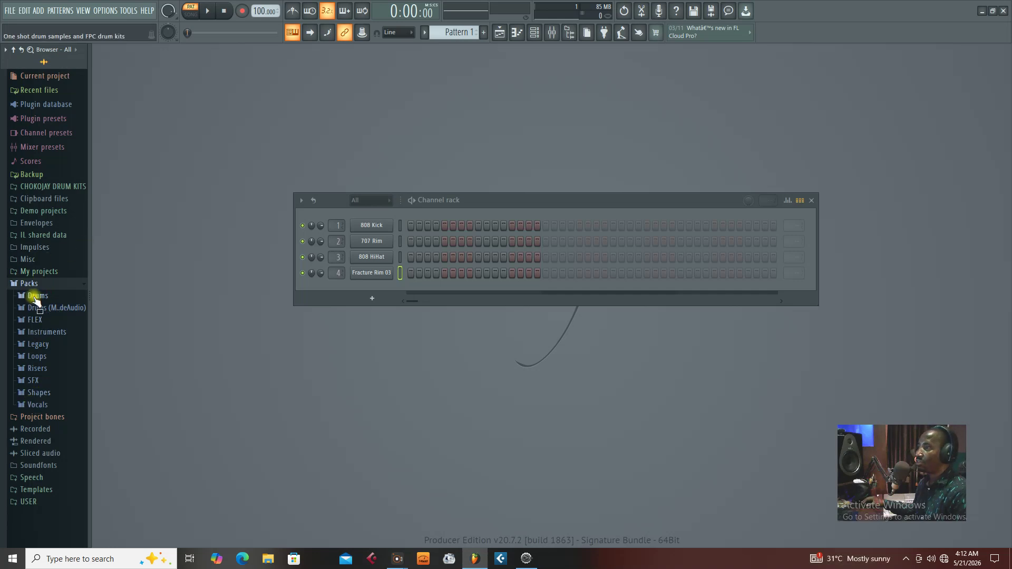
{"action": "left_click", "coordinate": [36, 296]}
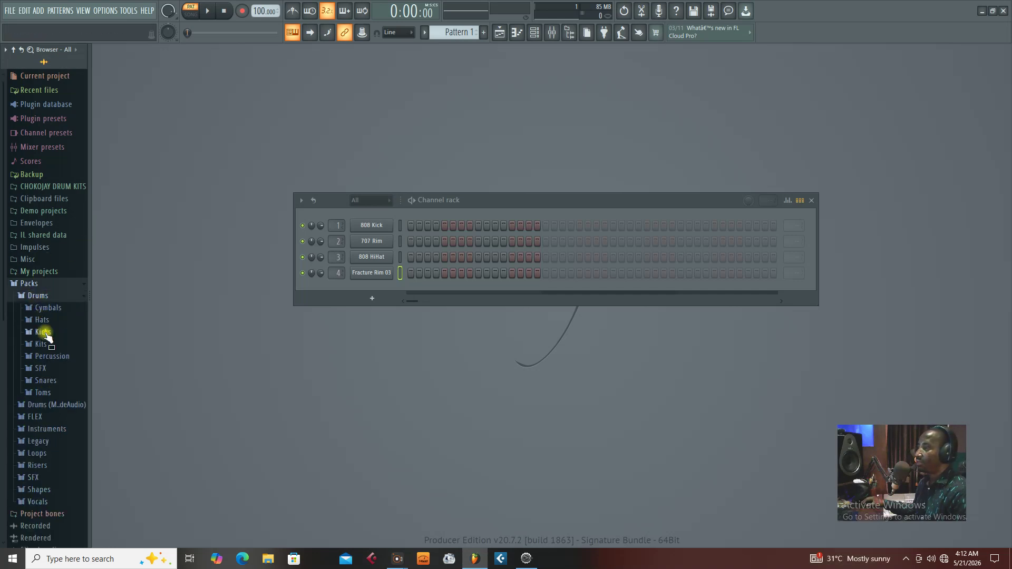
{"action": "left_click", "coordinate": [41, 333]}
{"action": "left_click", "coordinate": [42, 298]}
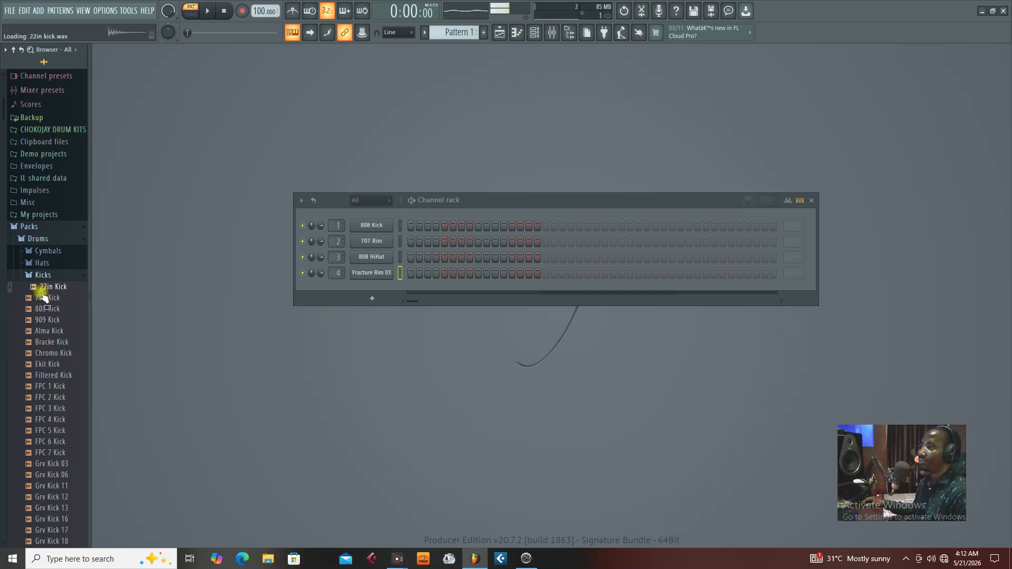
{"action": "left_click", "coordinate": [48, 320]}
{"action": "left_click", "coordinate": [41, 341]}
{"action": "left_click", "coordinate": [40, 331]}
{"action": "left_click", "coordinate": [43, 352]}
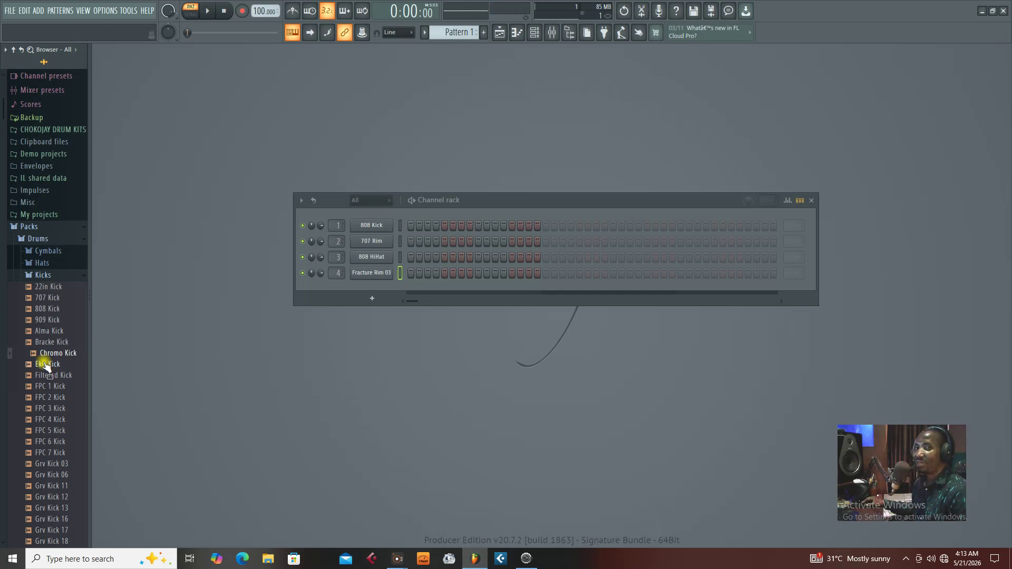
- Audition the remaining kick samples from Ekit Kick through the FPC kicks to Grv Kick 12
{"action": "left_click", "coordinate": [46, 365]}
{"action": "left_click", "coordinate": [47, 376]}
{"action": "left_click", "coordinate": [46, 388]}
{"action": "left_click", "coordinate": [44, 398]}
{"action": "left_click", "coordinate": [42, 409]}
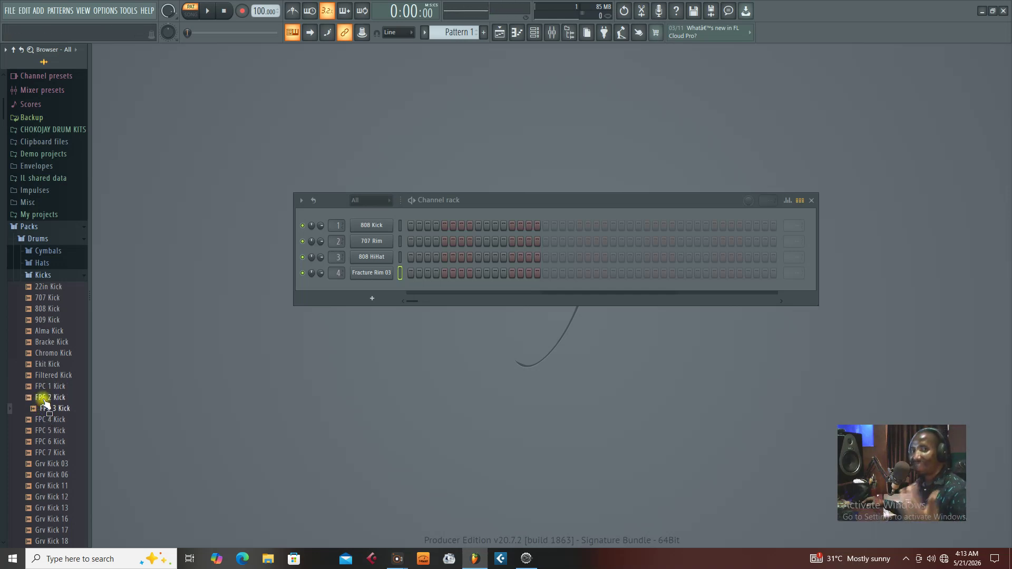
{"action": "left_click", "coordinate": [48, 420]}
{"action": "left_click", "coordinate": [48, 431]}
{"action": "left_click", "coordinate": [47, 442]}
{"action": "left_click", "coordinate": [47, 453]}
{"action": "left_click", "coordinate": [45, 465]}
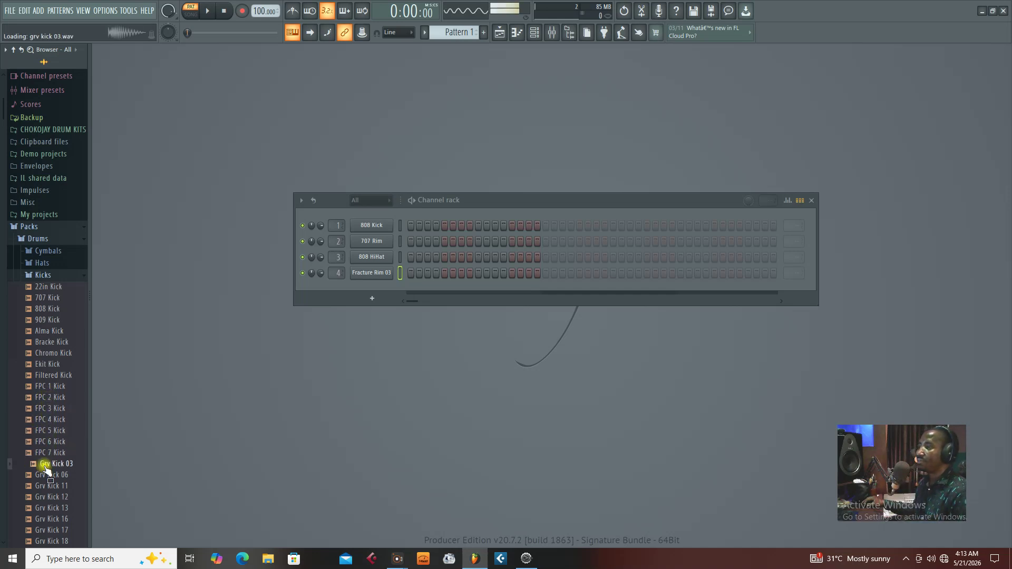
{"action": "left_click", "coordinate": [46, 475]}
{"action": "left_click", "coordinate": [45, 486]}
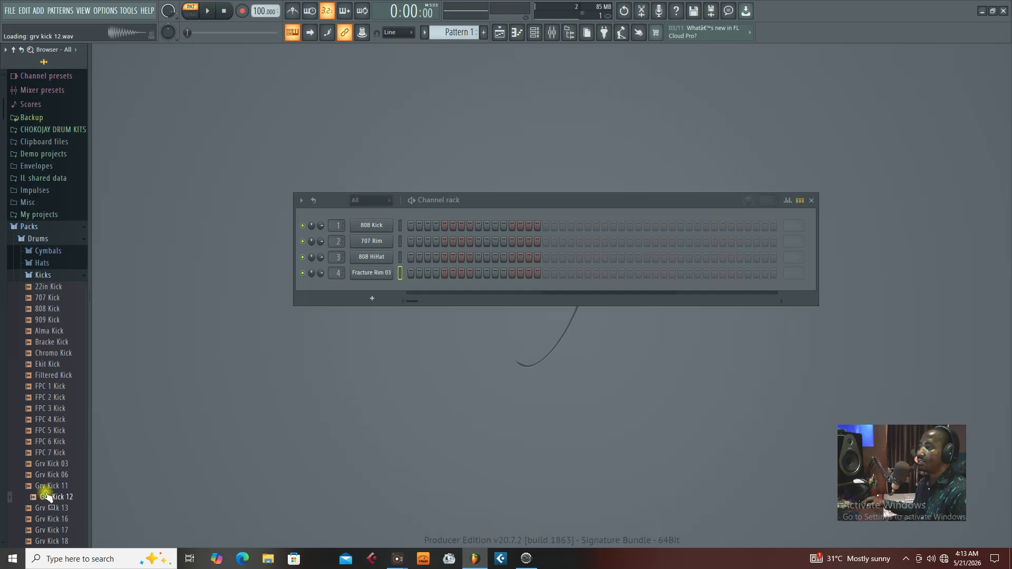
- Replace the sample of the 808 Kick channel with Grv Kick 11 from the Kicks folder
{"action": "left_click_drag", "start_coordinate": [43, 493], "coordinate": [370, 225]}
{"action": "left_click_drag", "start_coordinate": [451, 202], "coordinate": [432, 187]}
{"action": "scroll", "coordinate": [53, 361], "scroll_direction": "down", "scroll_amount": 6}
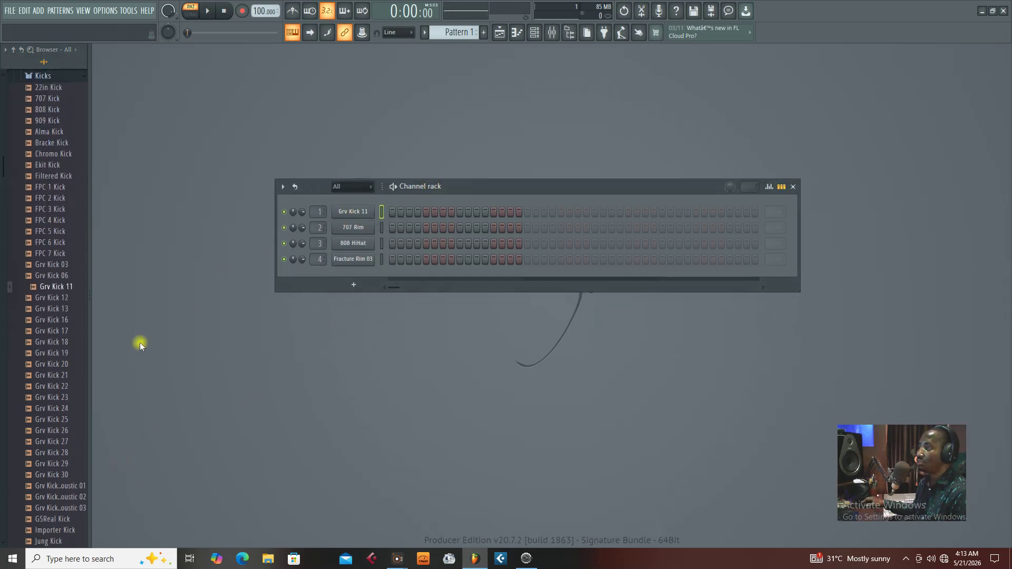
{"action": "left_click_drag", "start_coordinate": [40, 277], "coordinate": [347, 213]}
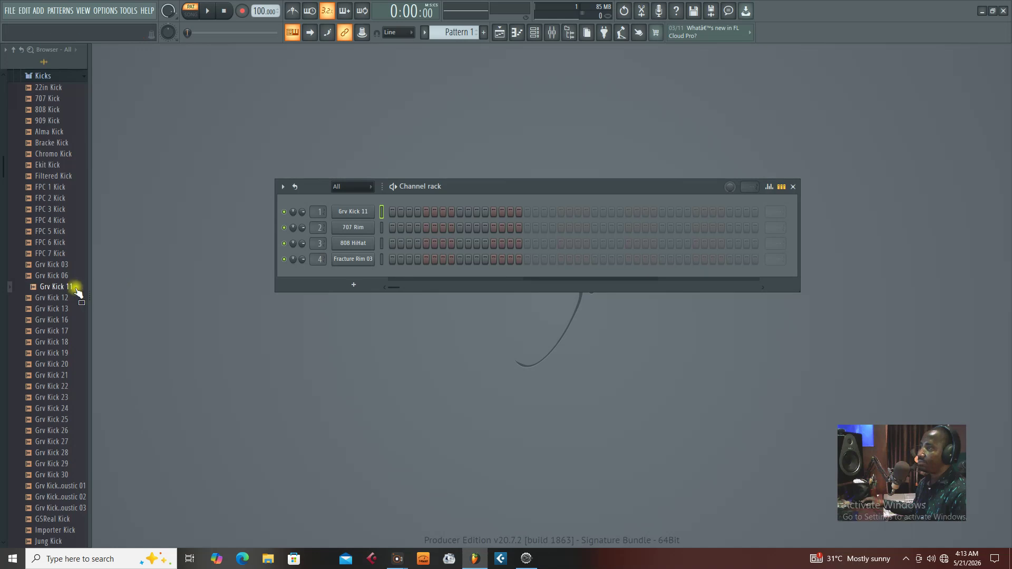
{"action": "left_click", "coordinate": [33, 288]}
{"action": "left_click_drag", "start_coordinate": [34, 288], "coordinate": [353, 214]}
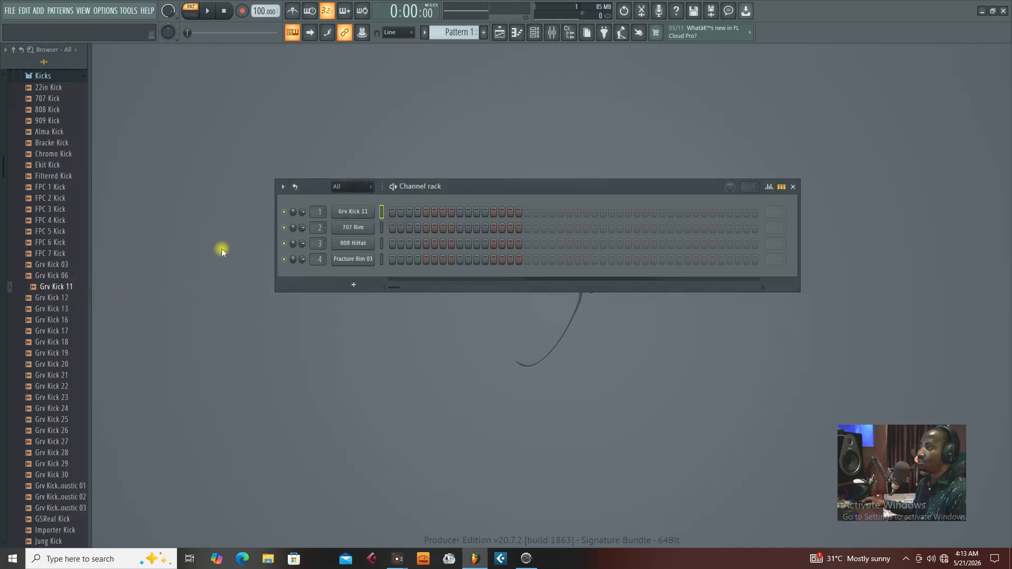
{"action": "left_click", "coordinate": [40, 298]}
{"action": "left_click", "coordinate": [37, 276]}
{"action": "left_click_drag", "start_coordinate": [38, 289], "coordinate": [355, 215]}
- Open the Grv Kick 11 channel's sampler settings, play its waveform, and close the settings
{"action": "left_click", "coordinate": [354, 212]}
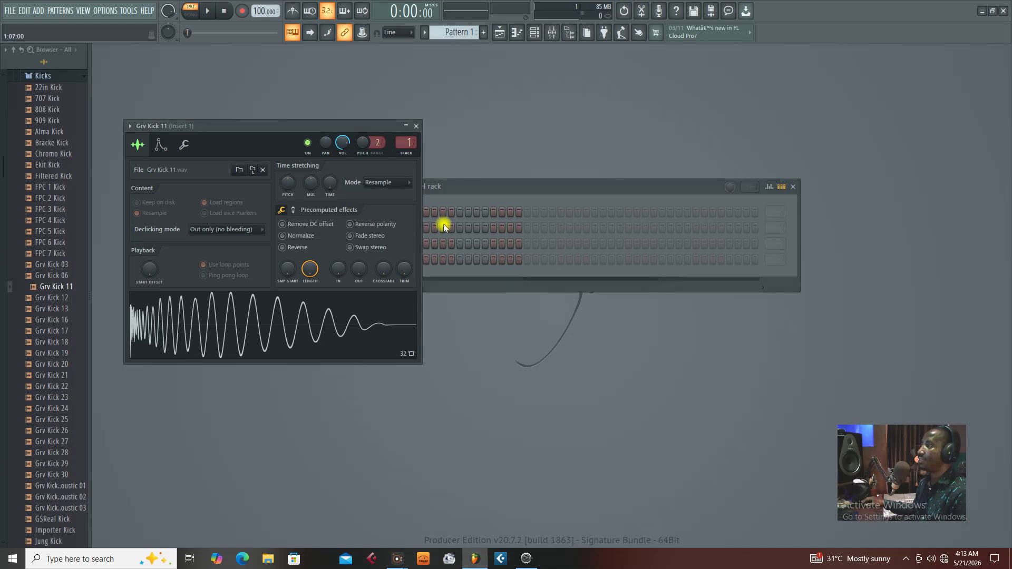
{"action": "left_click_drag", "start_coordinate": [223, 125], "coordinate": [474, 151]}
{"action": "left_click", "coordinate": [459, 342]}
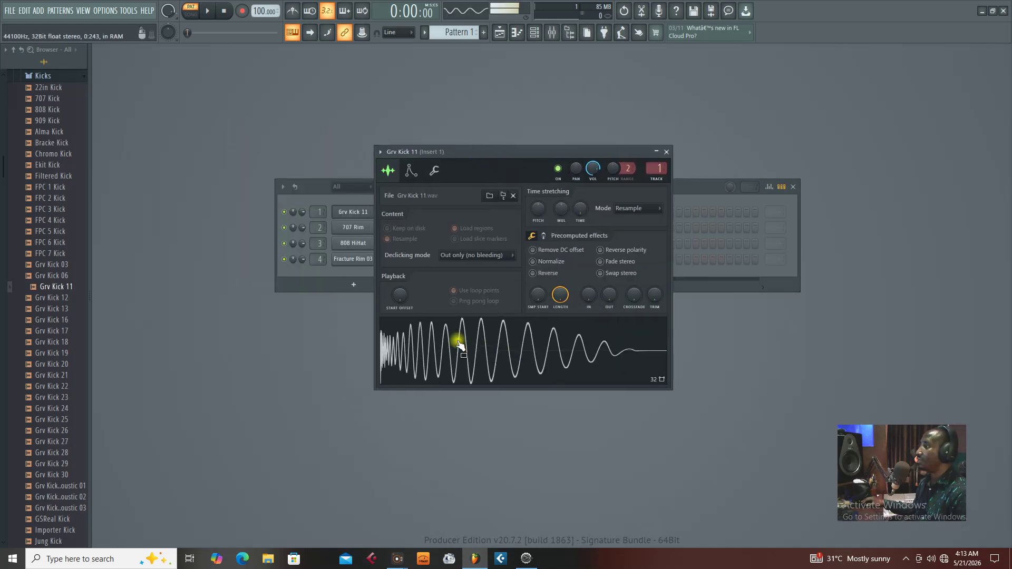
{"action": "left_click", "coordinate": [667, 152]}
{"action": "left_click_drag", "start_coordinate": [444, 186], "coordinate": [441, 204]}
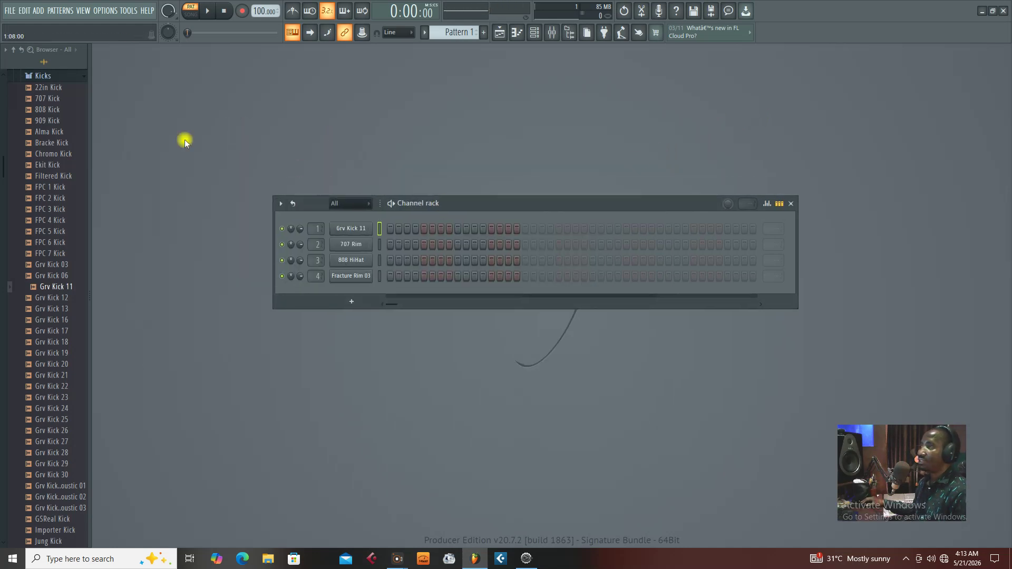
- Audition 14in Rim and 707 Rim in the Snares folder and load 707 Rim into the second channel
{"action": "scroll", "coordinate": [74, 147], "scroll_direction": "up", "scroll_amount": 4}
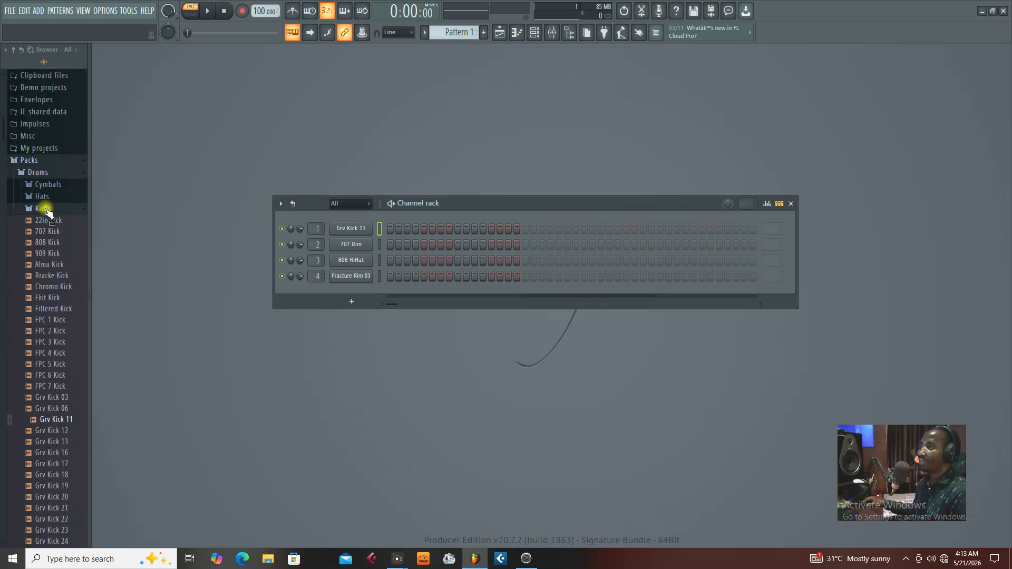
{"action": "left_click", "coordinate": [42, 208]}
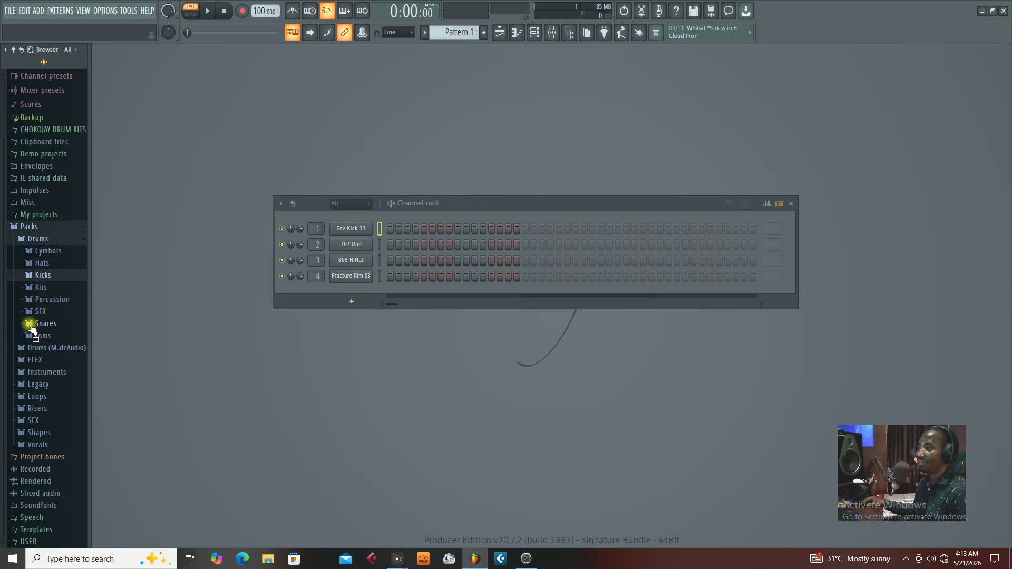
{"action": "left_click", "coordinate": [44, 324]}
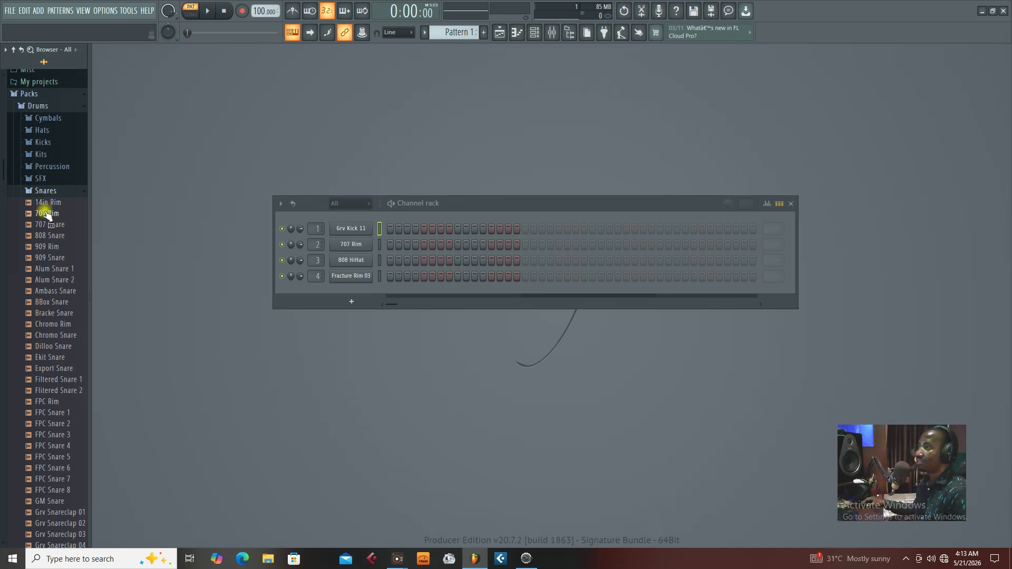
{"action": "left_click", "coordinate": [43, 202]}
{"action": "left_click_drag", "start_coordinate": [42, 202], "coordinate": [44, 215]}
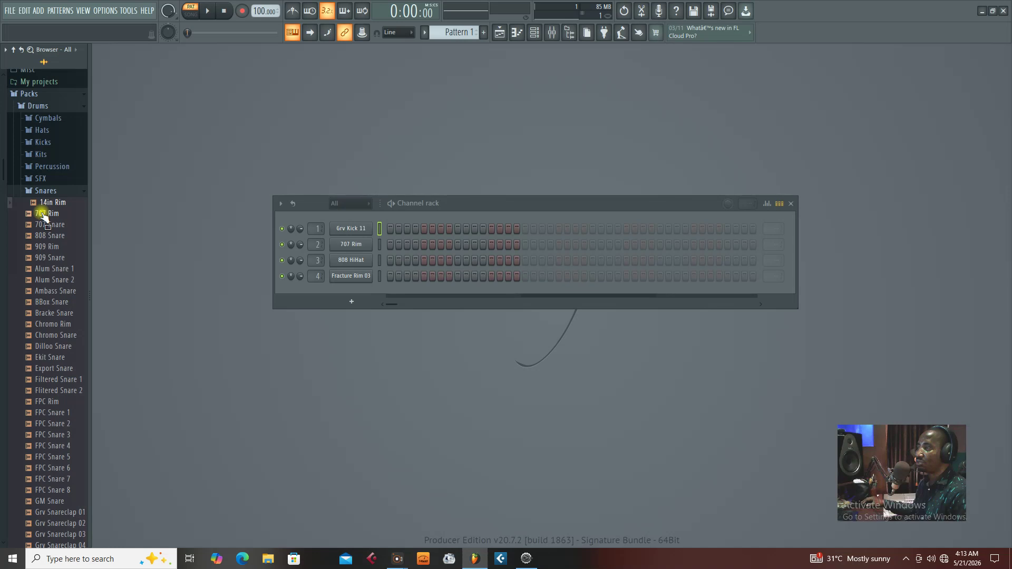
{"action": "left_click", "coordinate": [43, 214]}
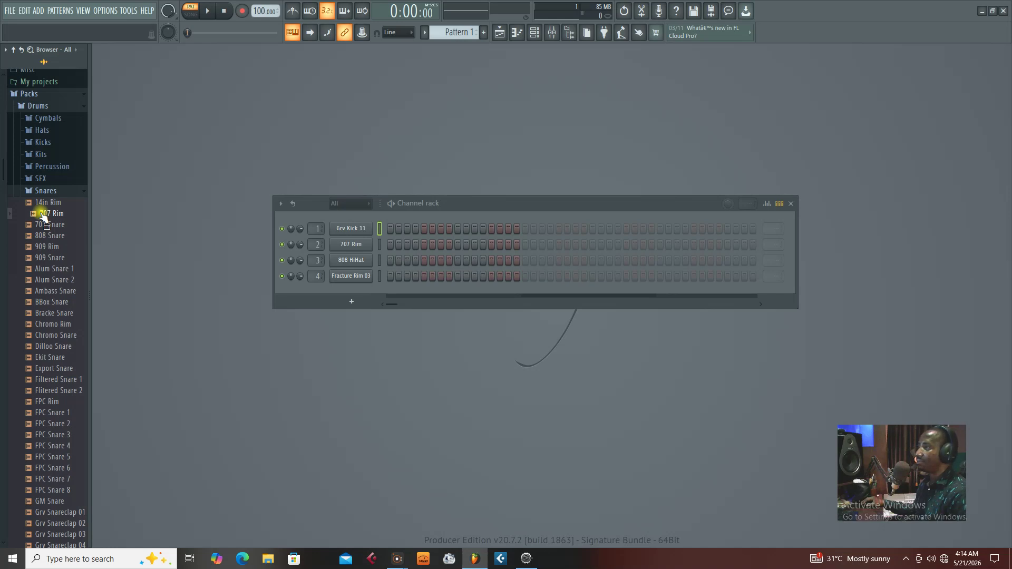
{"action": "left_click_drag", "start_coordinate": [42, 214], "coordinate": [340, 246]}
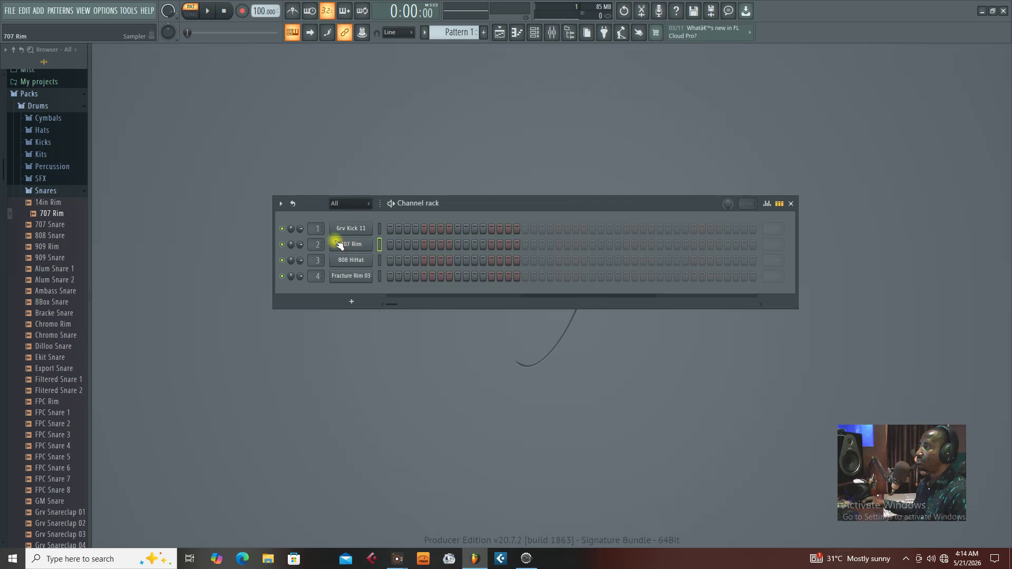
- Open the 707 Rim channel's sampler settings, play its waveform, and close the settings
{"action": "left_click", "coordinate": [345, 245]}
{"action": "left_click", "coordinate": [221, 329]}
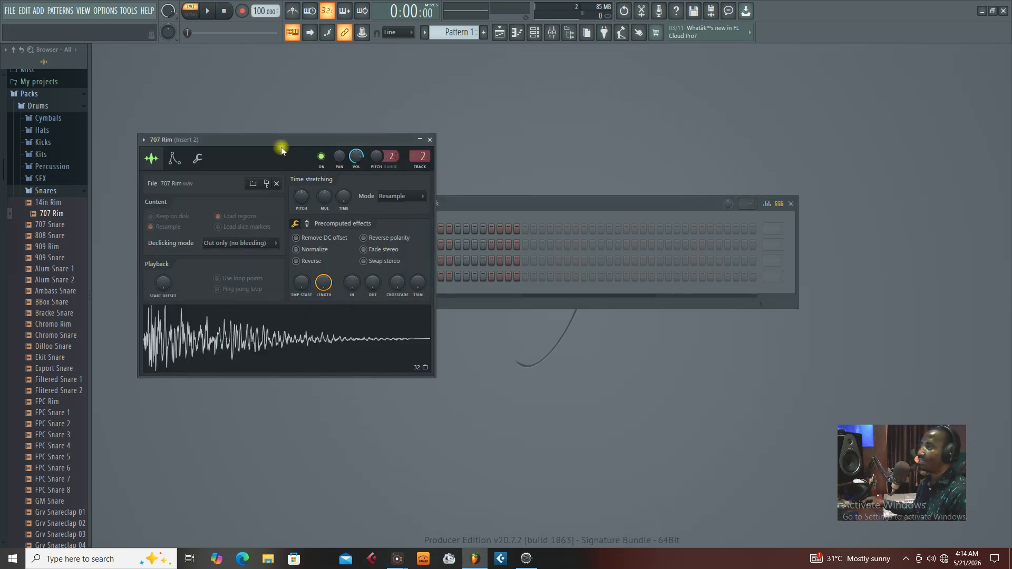
{"action": "left_click_drag", "start_coordinate": [263, 140], "coordinate": [353, 152]}
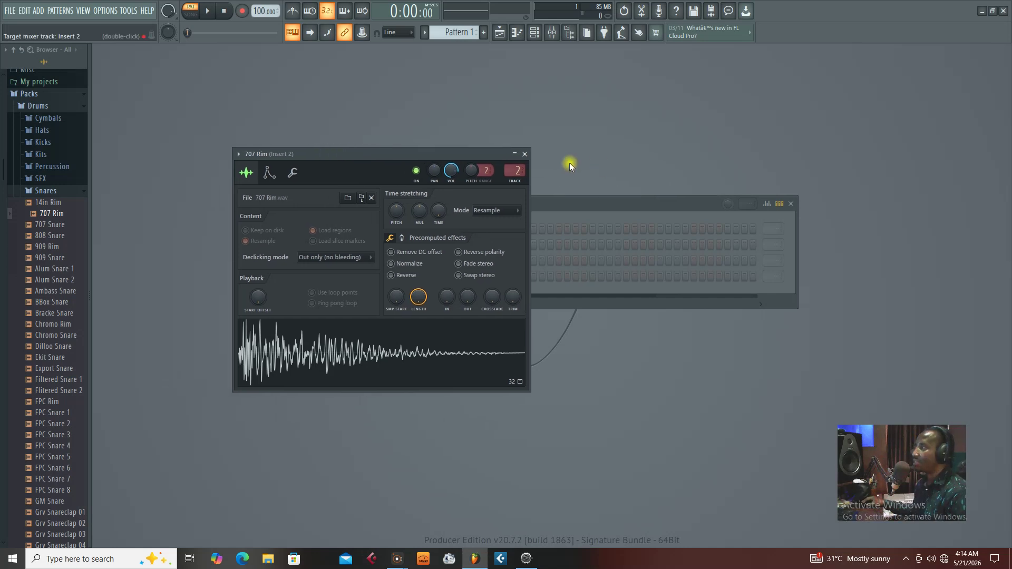
{"action": "left_click", "coordinate": [524, 151]}
{"action": "left_click_drag", "start_coordinate": [469, 203], "coordinate": [447, 177]}
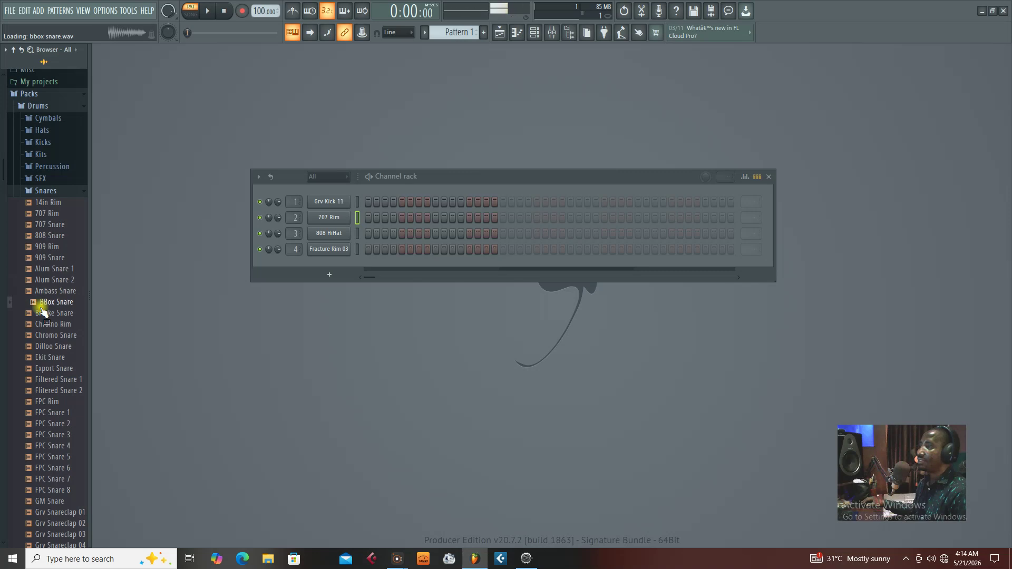
- Find Grv Perc 01 in the Percussion folder and add it as a new channel below Fracture Rim 03
{"action": "left_click", "coordinate": [45, 191]}
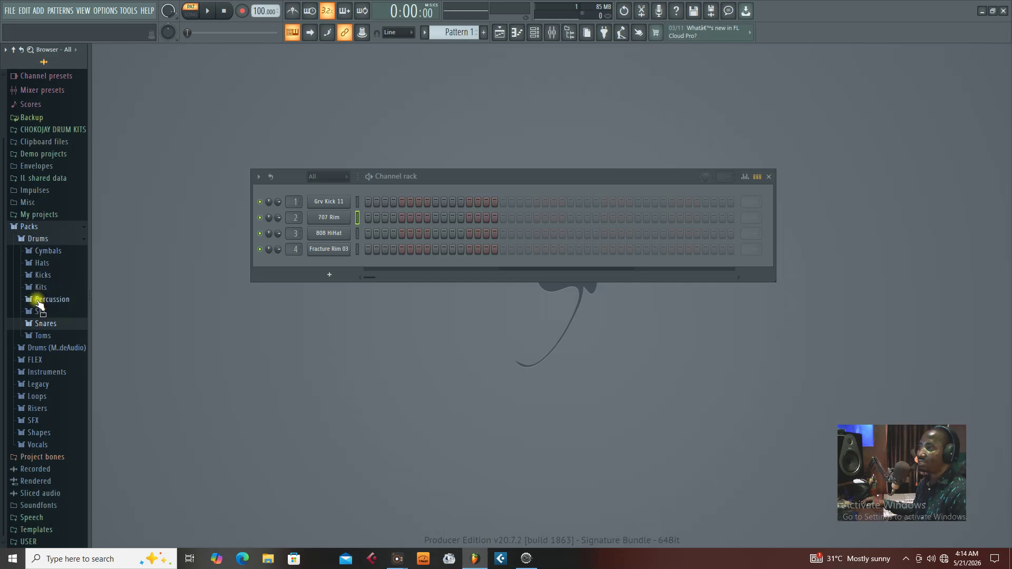
{"action": "left_click", "coordinate": [40, 299]}
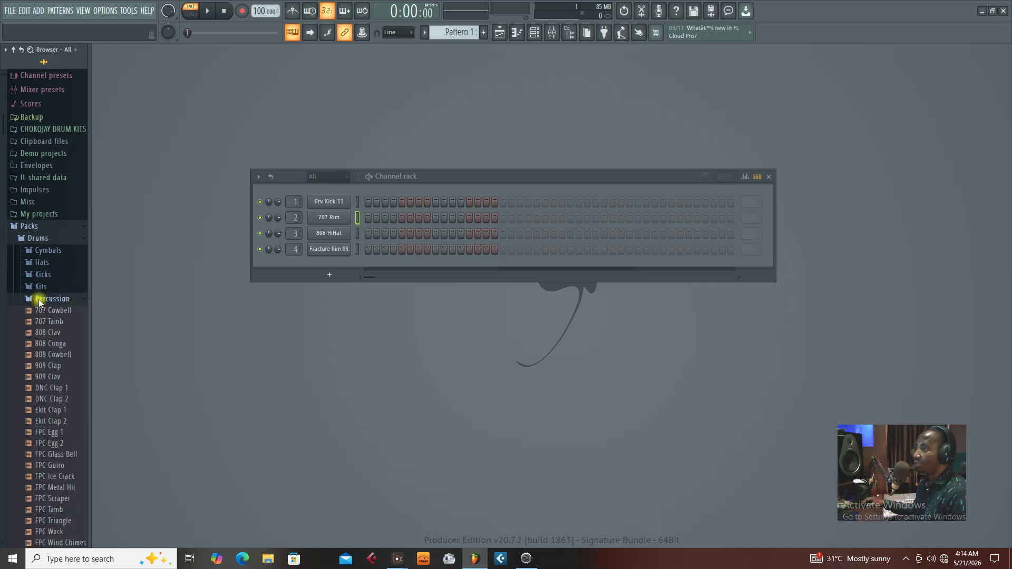
{"action": "left_click_drag", "start_coordinate": [21, 172], "coordinate": [63, 300]}
{"action": "left_click", "coordinate": [49, 299]}
{"action": "left_click", "coordinate": [48, 301]}
{"action": "left_click", "coordinate": [48, 301]}
{"action": "left_click", "coordinate": [45, 312]}
{"action": "left_click", "coordinate": [38, 299]}
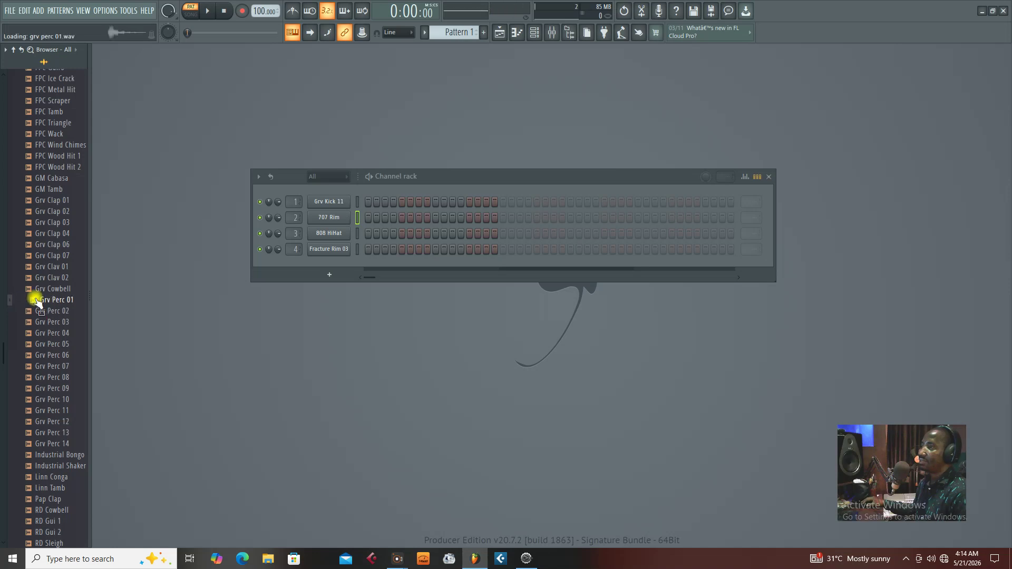
{"action": "left_click_drag", "start_coordinate": [37, 303], "coordinate": [316, 266]}
{"action": "left_click_drag", "start_coordinate": [413, 175], "coordinate": [413, 193]}
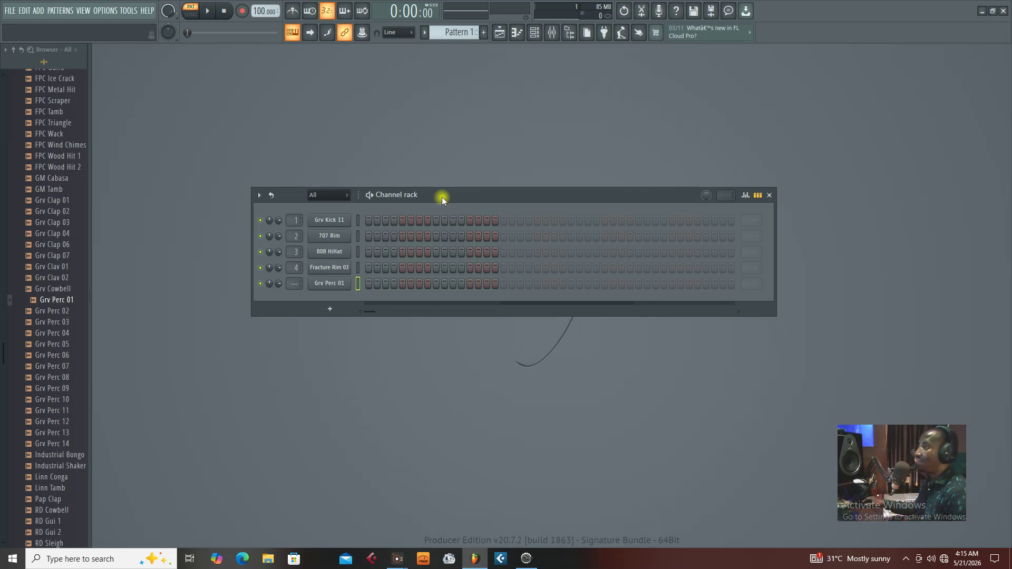
- Check the sampler settings of the Grv Kick 11 channel once more and close them
{"action": "left_click_drag", "start_coordinate": [440, 195], "coordinate": [435, 163]}
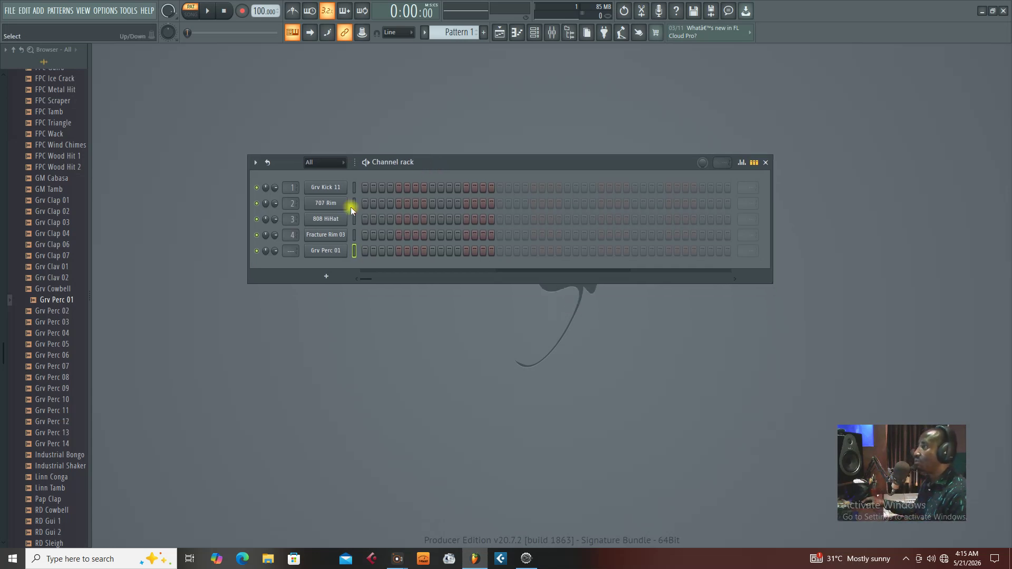
{"action": "left_click", "coordinate": [325, 188]}
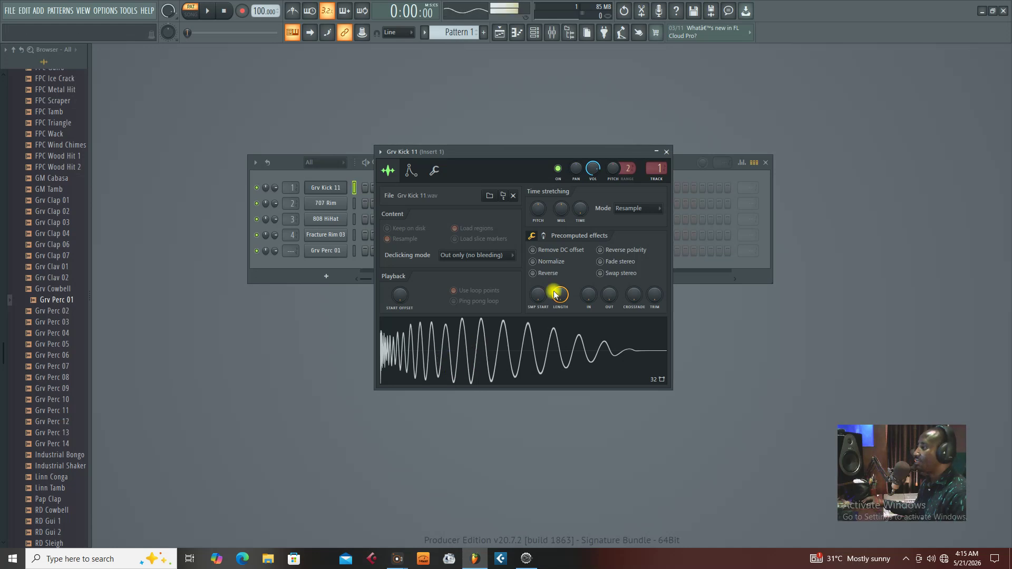
{"action": "left_click", "coordinate": [666, 152]}
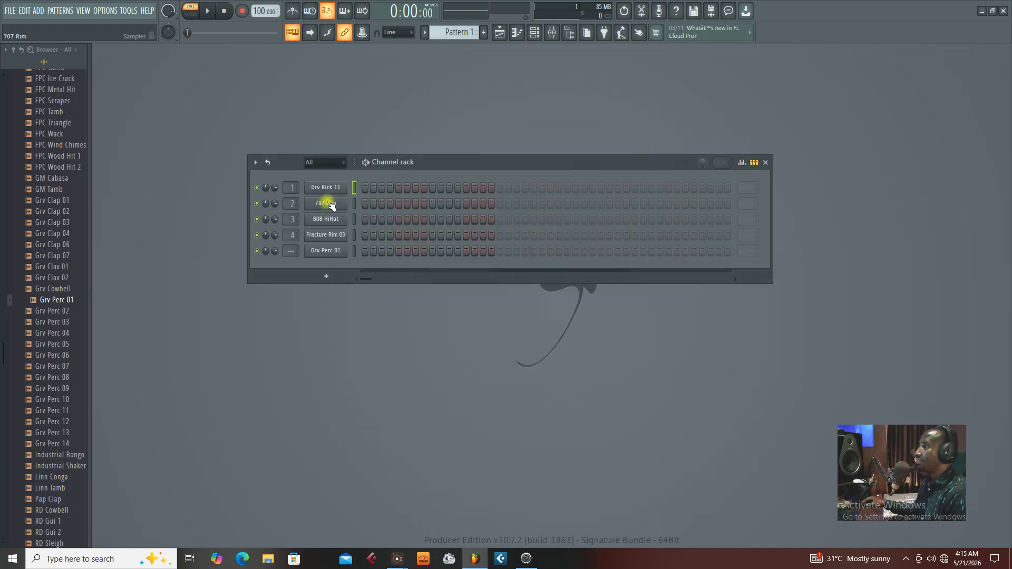
{"action": "left_click_drag", "start_coordinate": [428, 162], "coordinate": [417, 176]}
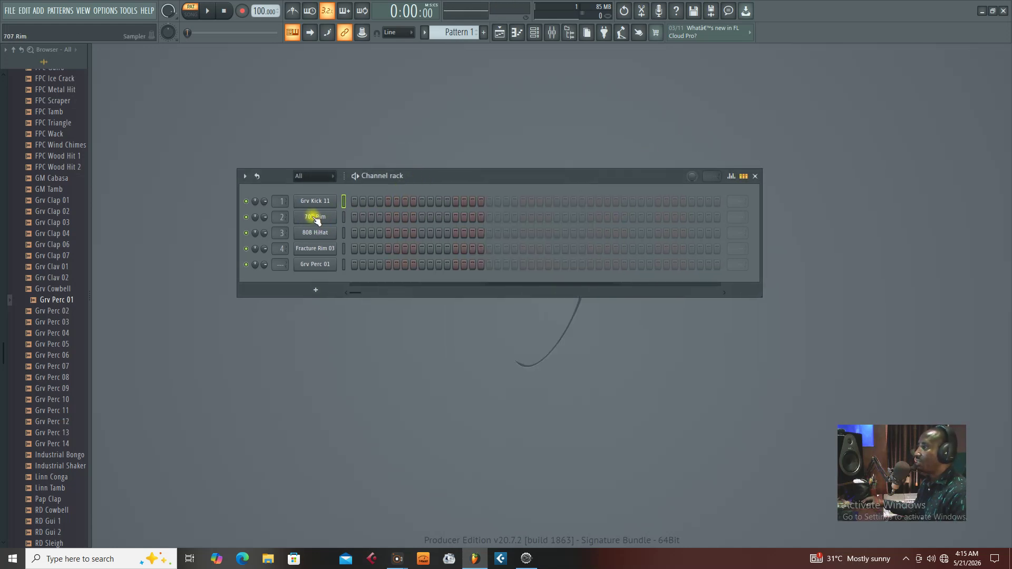
- Program the 707 Rim channel with hits on steps 1, 4, 7, 11 and 13, playing the pattern to check it
{"action": "left_click", "coordinate": [379, 216]}
{"action": "key", "text": "space"}
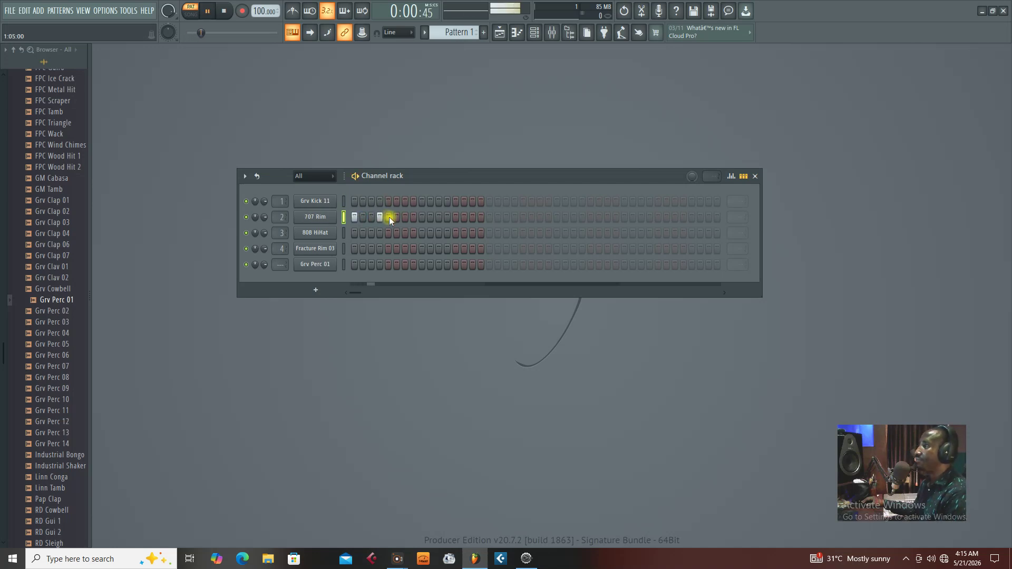
{"action": "left_click", "coordinate": [404, 217]}
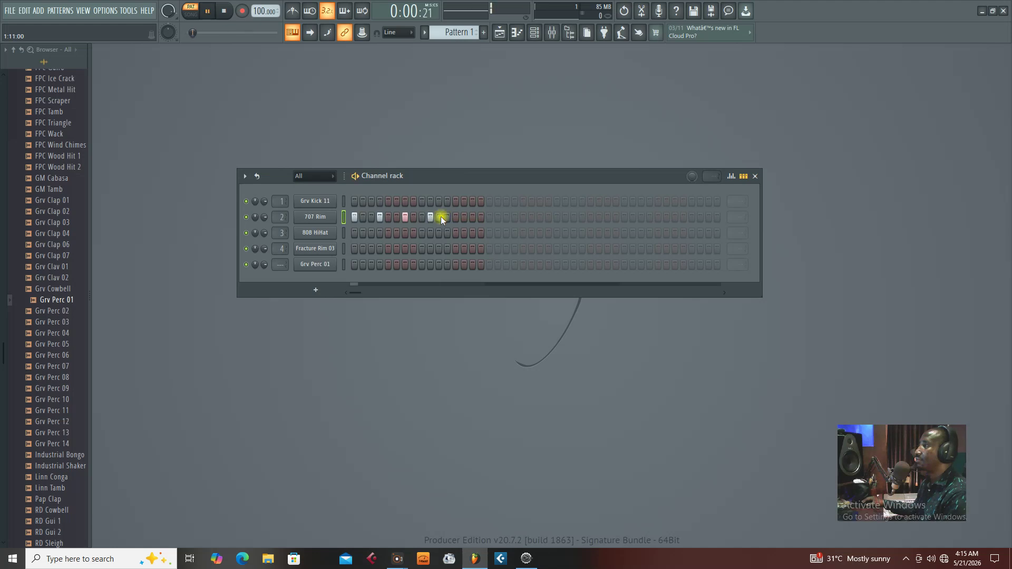
{"action": "key", "text": "space"}
{"action": "left_click", "coordinate": [454, 218]}
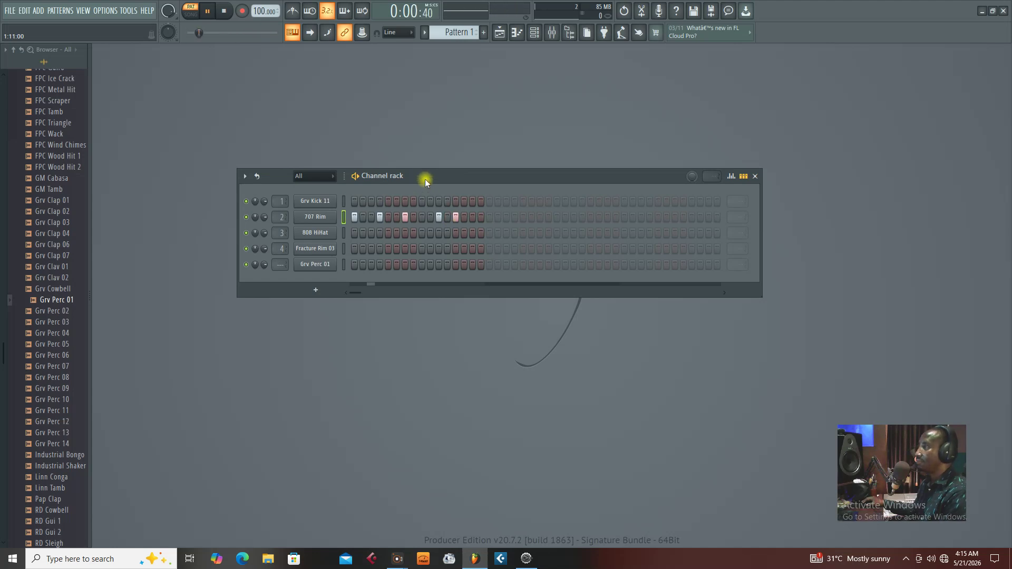
{"action": "key", "text": "space"}
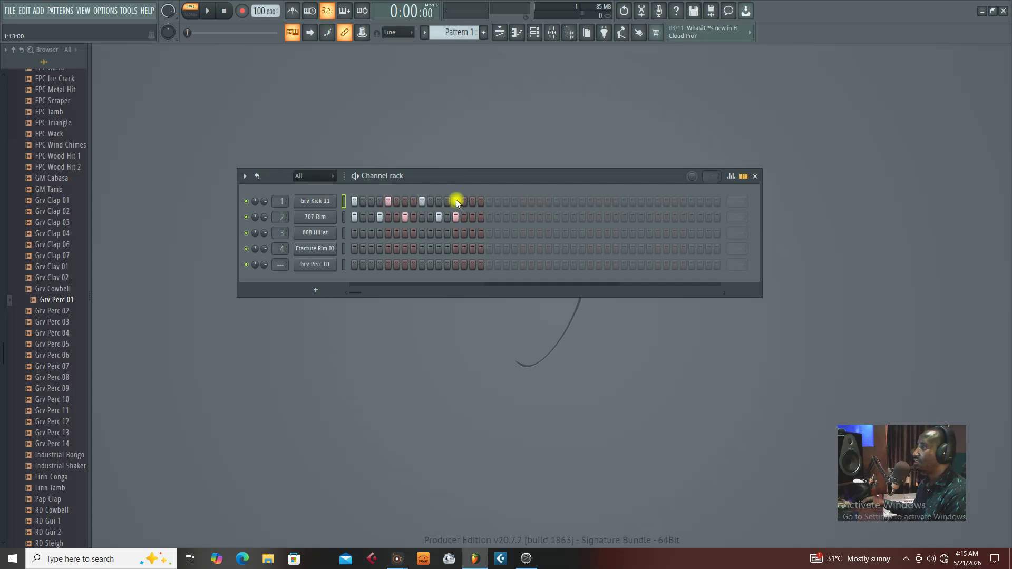
- Complete the Grv Kick 11 row with a hit on step 13 and play the pattern to check it
{"action": "key", "text": "space"}
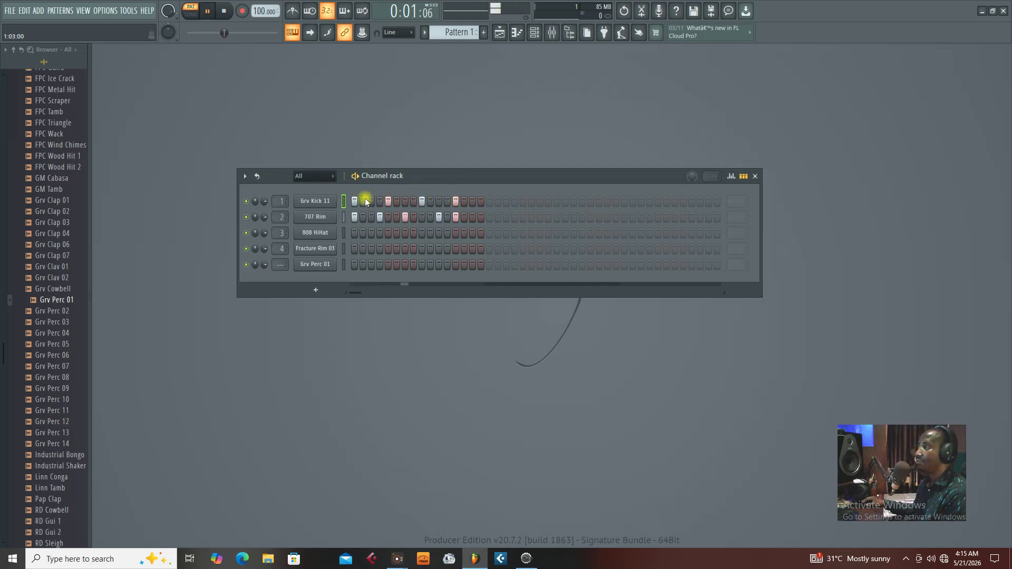
{"action": "left_click_drag", "start_coordinate": [426, 178], "coordinate": [472, 210]}
{"action": "double_click", "coordinate": [464, 177]}
{"action": "double_click", "coordinate": [490, 59]}
{"action": "key", "text": "space"}
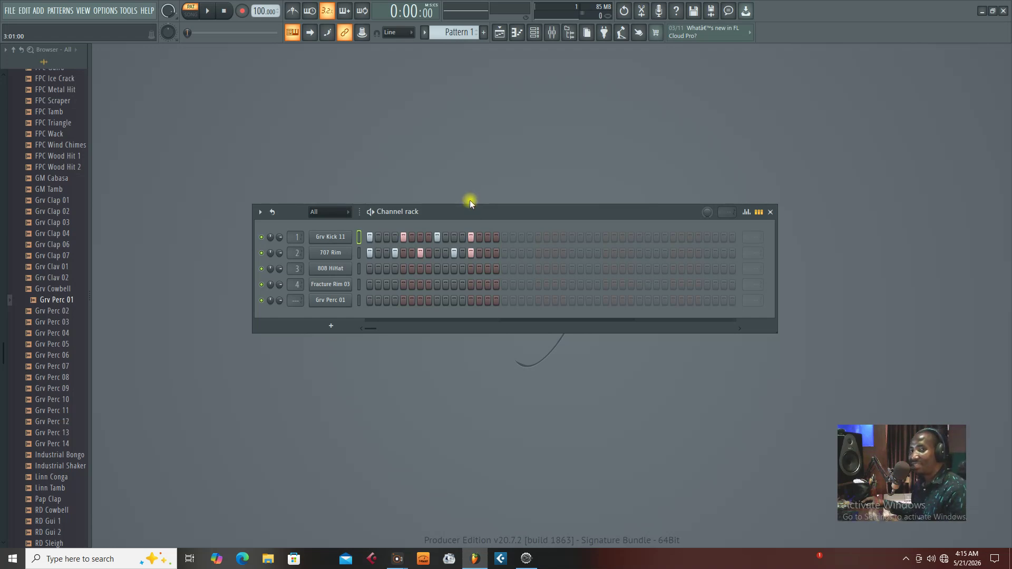
- Place Fracture Rim 03 hits on steps 3 and 4 and play the pattern briefly
{"action": "left_click", "coordinate": [386, 285]}
{"action": "left_click", "coordinate": [395, 285]}
{"action": "key", "text": "space"}
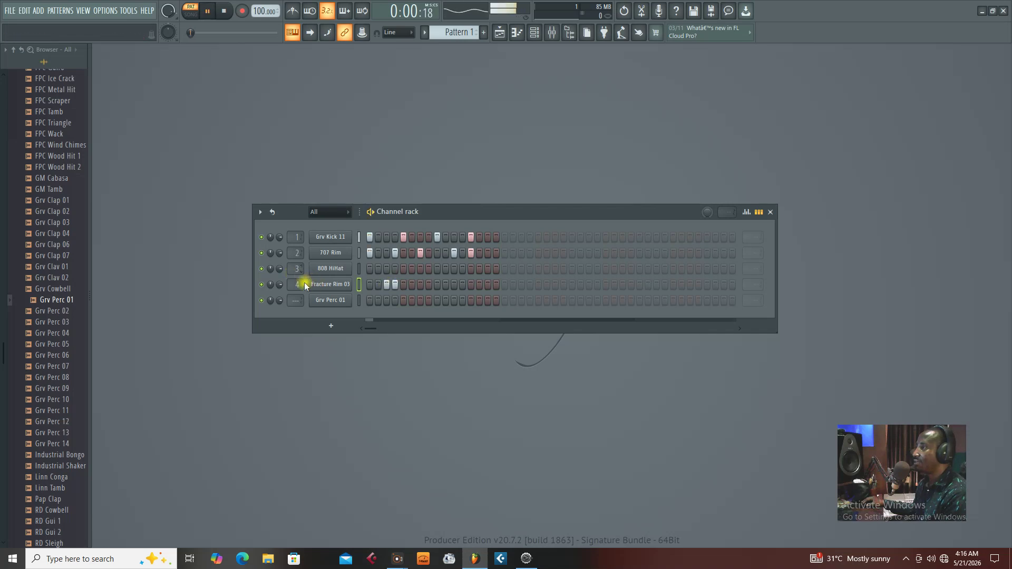
{"action": "key", "text": "space"}
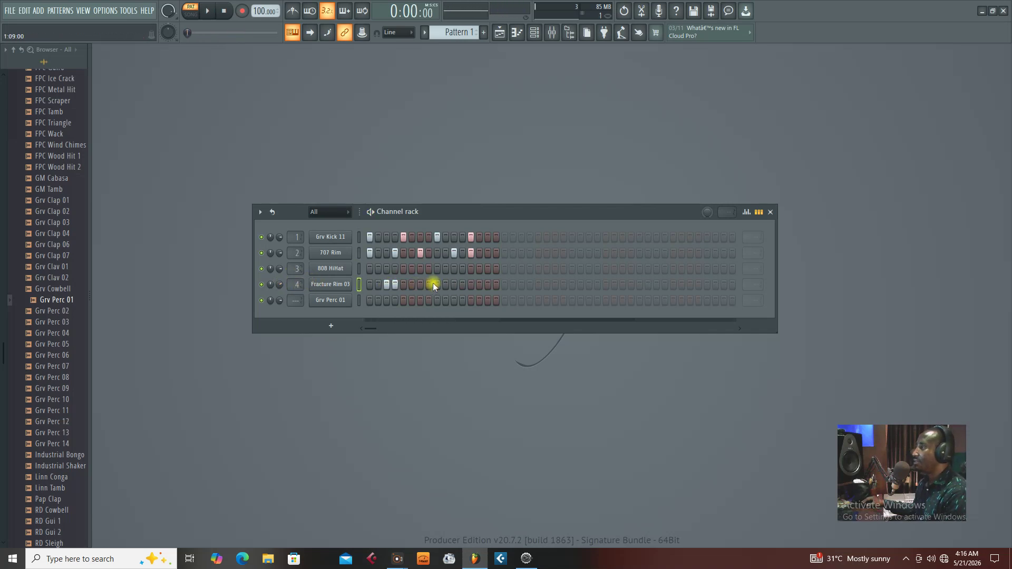
- Check the Fracture Rim 03 sampler settings and add hits on steps 11 and 12 while the pattern plays
{"action": "left_click", "coordinate": [332, 285]}
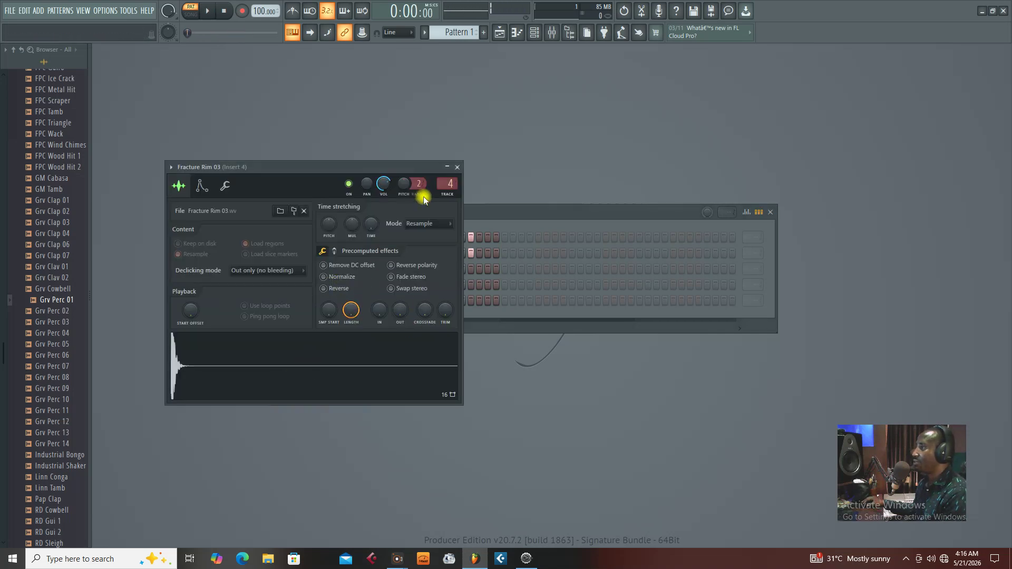
{"action": "left_click", "coordinate": [457, 167]}
{"action": "key", "text": "space"}
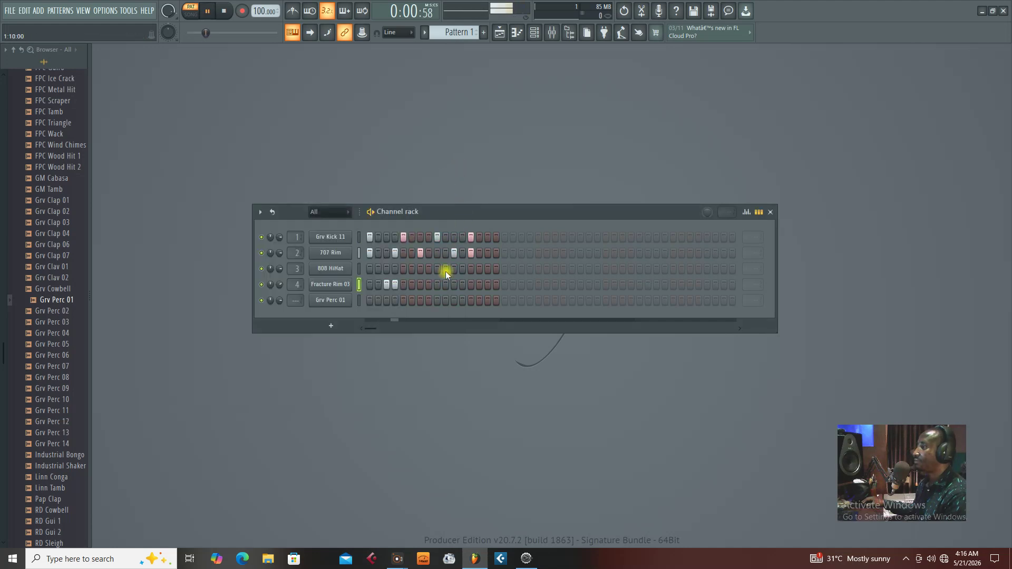
{"action": "left_click", "coordinate": [455, 285]}
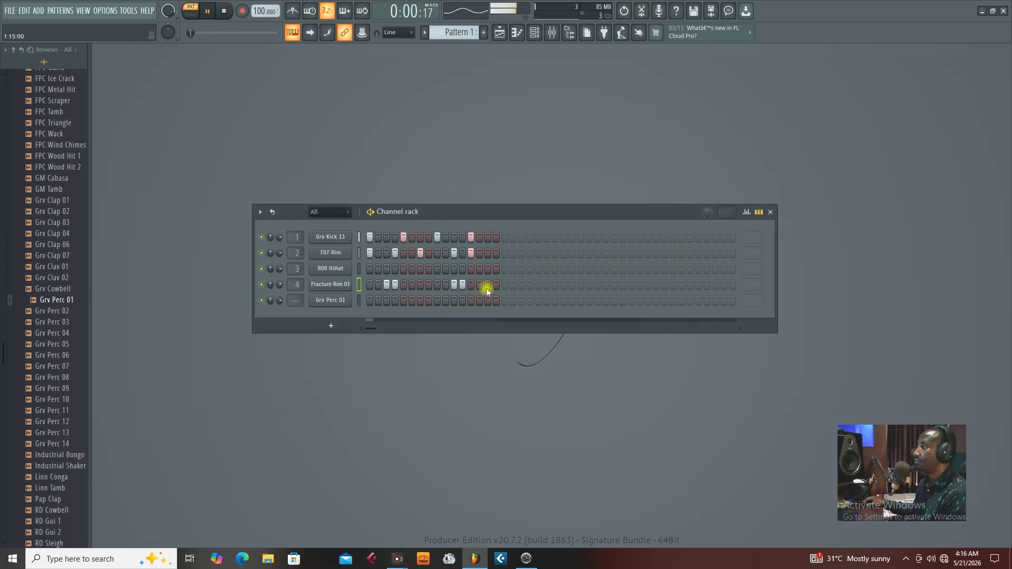
{"action": "left_click_drag", "start_coordinate": [421, 212], "coordinate": [445, 206]}
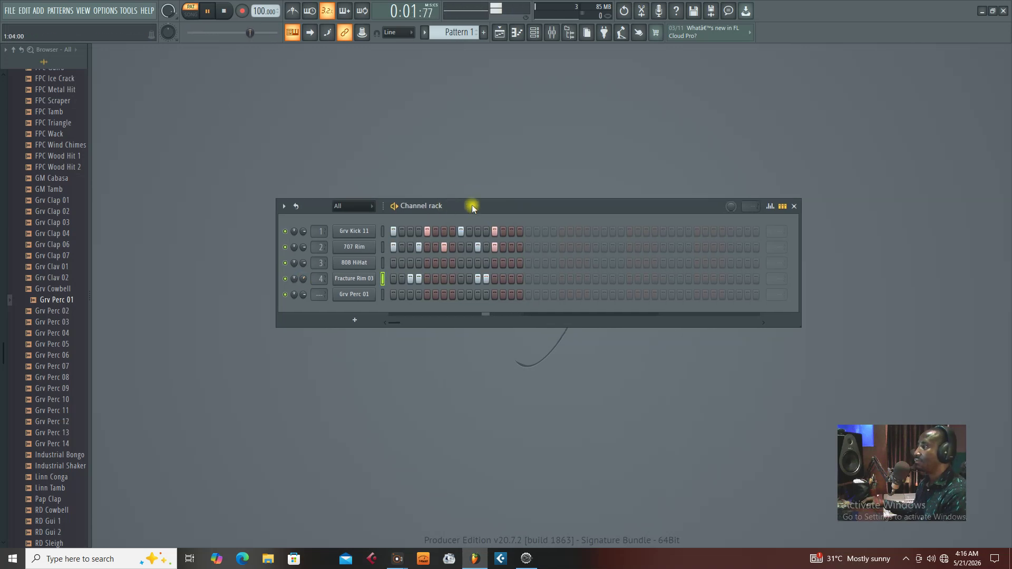
{"action": "key", "text": "space"}
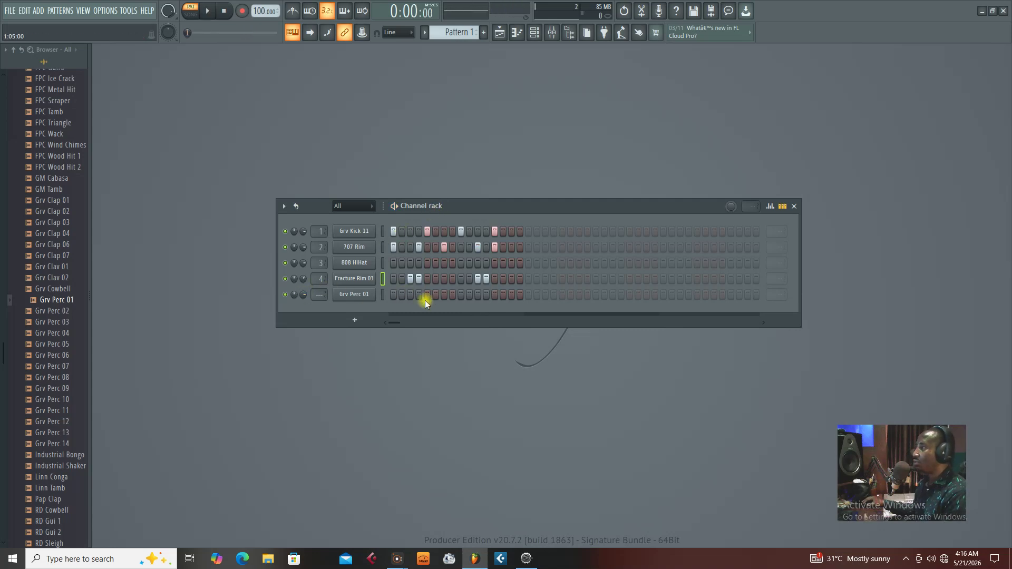
- Check the Grv Perc 01 sampler settings and place its hits on steps 7 and 15 while the pattern plays
{"action": "left_click", "coordinate": [361, 296]}
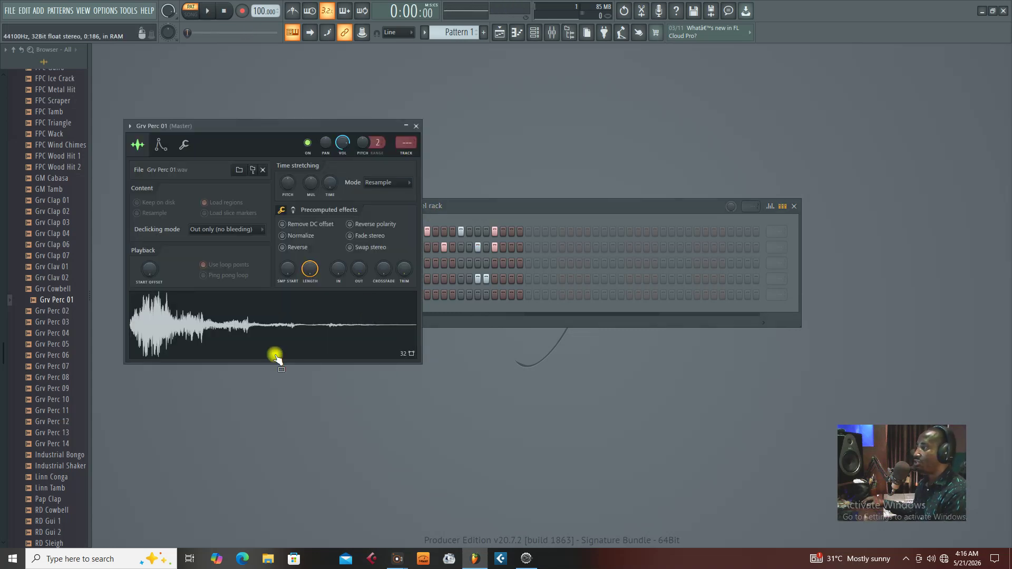
{"action": "left_click", "coordinate": [417, 126]}
{"action": "key", "text": "space"}
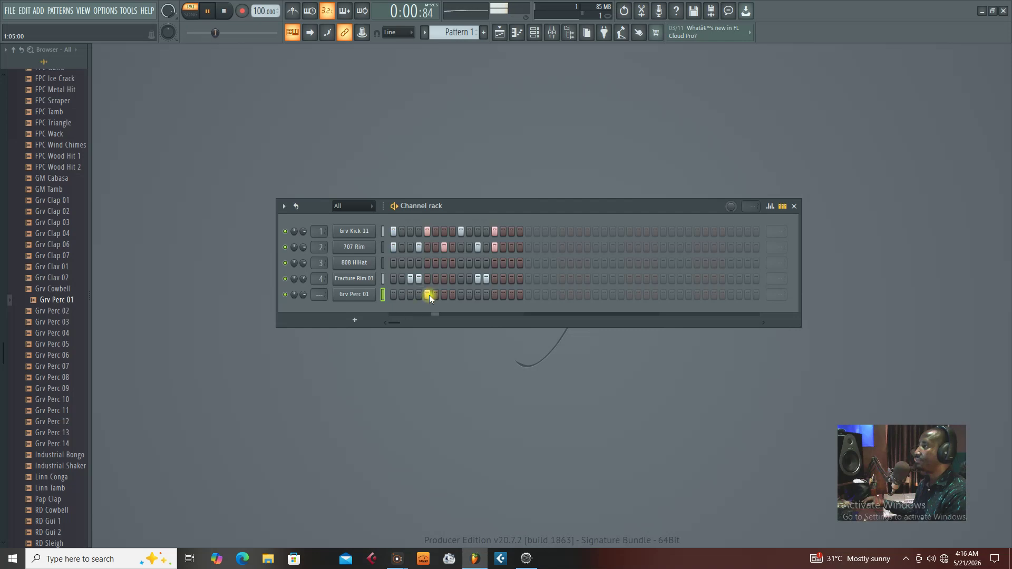
{"action": "left_click", "coordinate": [435, 294]}
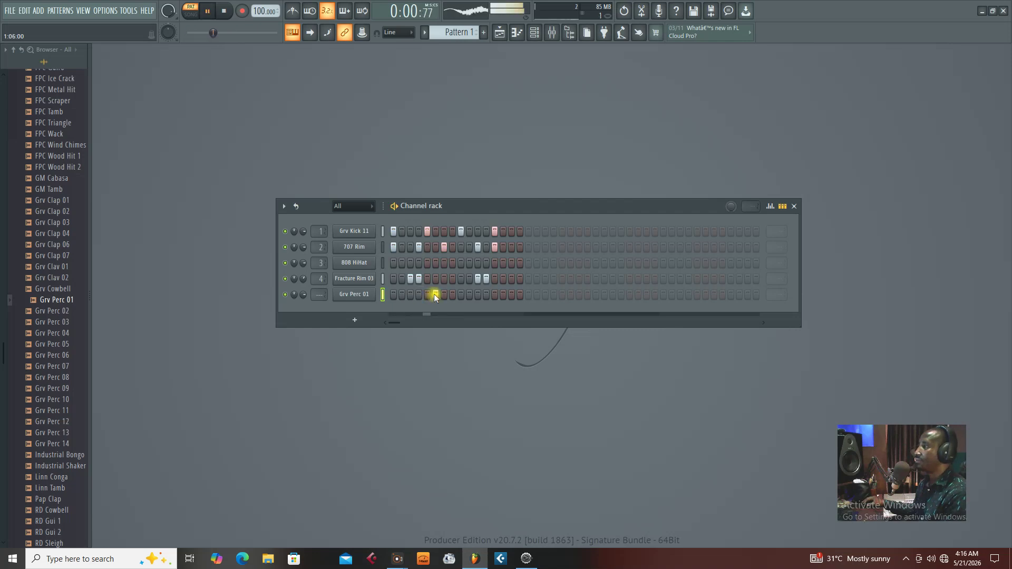
{"action": "left_click", "coordinate": [441, 295]}
{"action": "right_click", "coordinate": [436, 296]}
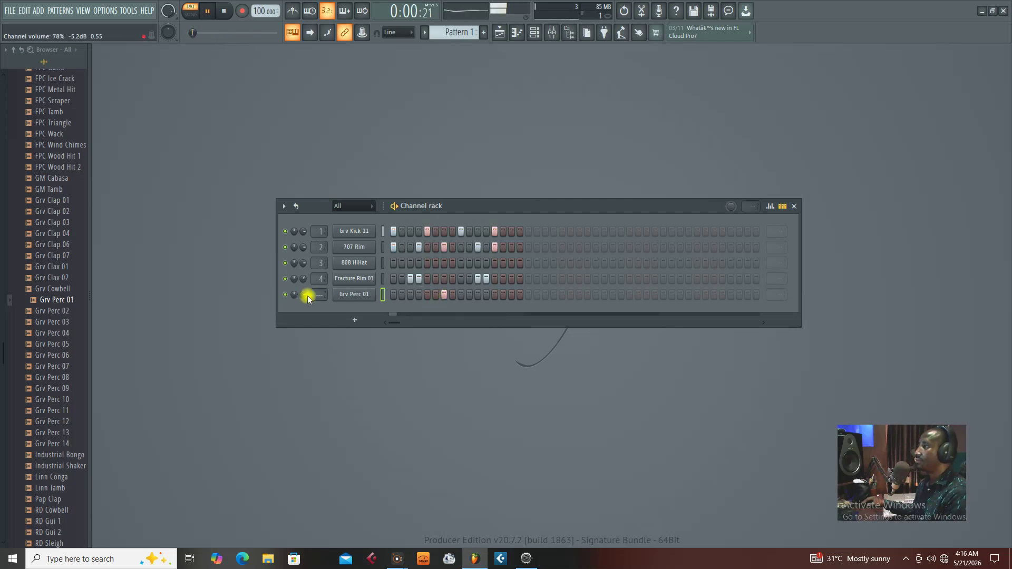
{"action": "left_click", "coordinate": [512, 294]}
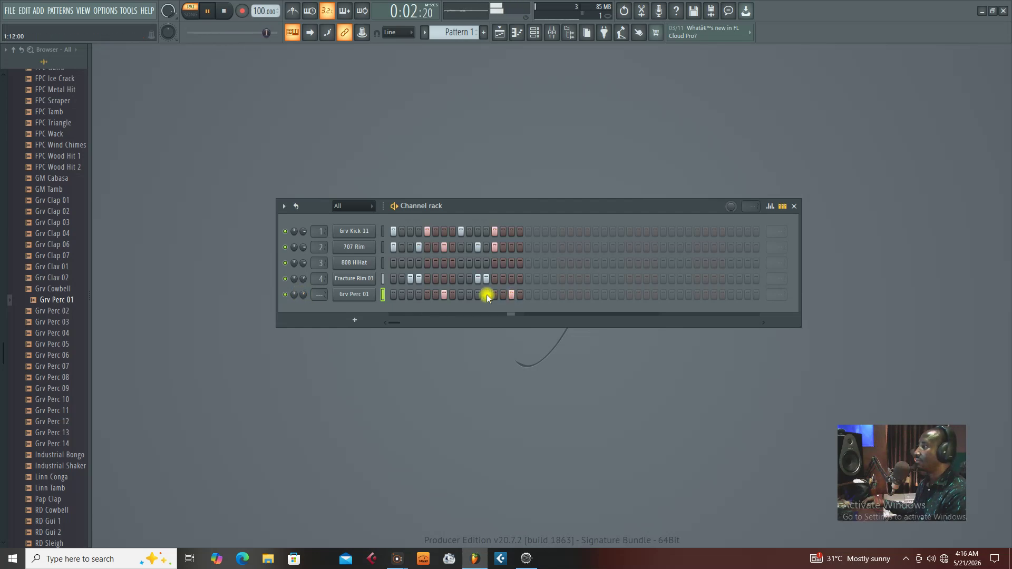
- Lower the channel volumes of Grv Perc 01 and Fracture Rim 03 while listening to the pattern, and stop playback
{"action": "left_click_drag", "start_coordinate": [304, 295], "coordinate": [303, 279]}
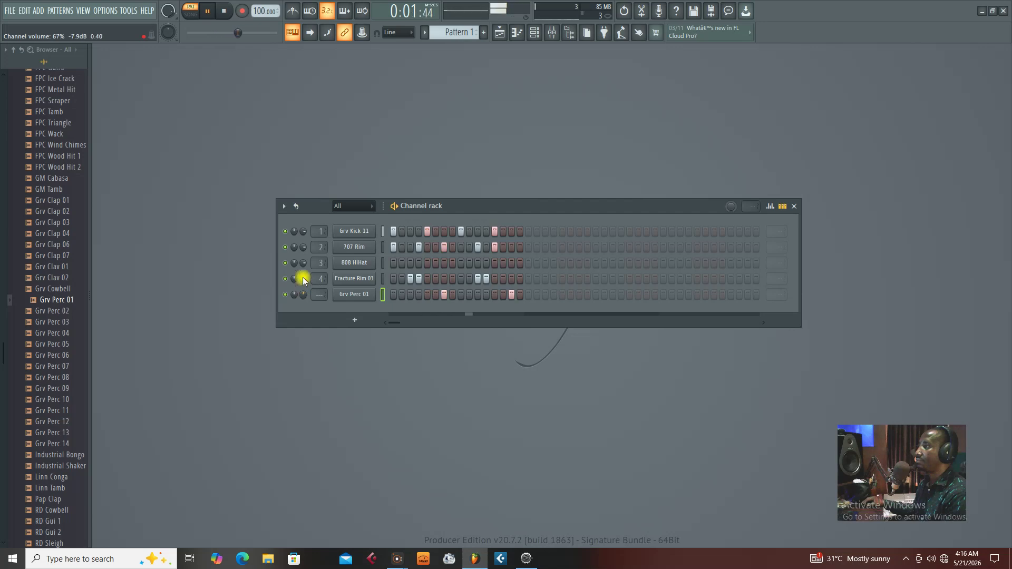
{"action": "mouse_move", "coordinate": [452, 210]}
{"action": "left_mouse_down"}
{"action": "mouse_move", "coordinate": [441, 237]}
{"action": "mouse_move", "coordinate": [440, 223]}
{"action": "left_mouse_up"}
{"action": "key", "text": "space"}
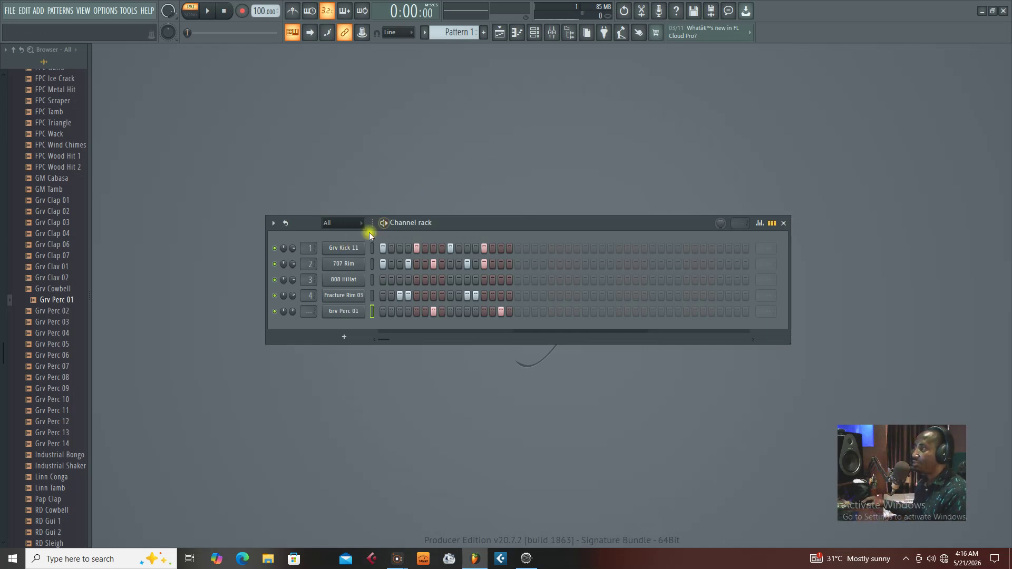
- Fill the Grv Kick 11 channel every 4 steps, change the fill to every 8 steps, and play the pattern
{"action": "right_click", "coordinate": [343, 248]}
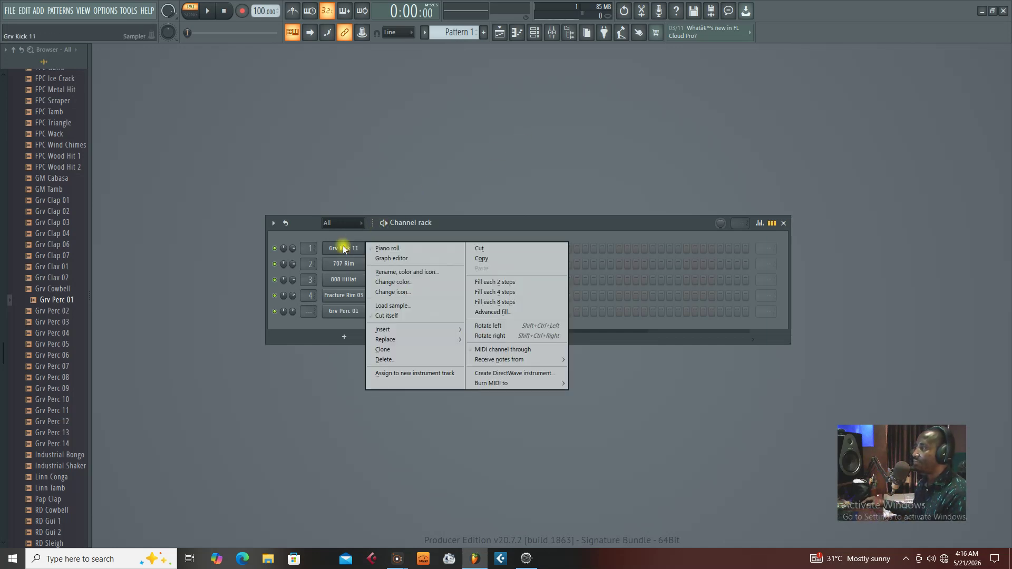
{"action": "left_click", "coordinate": [498, 293]}
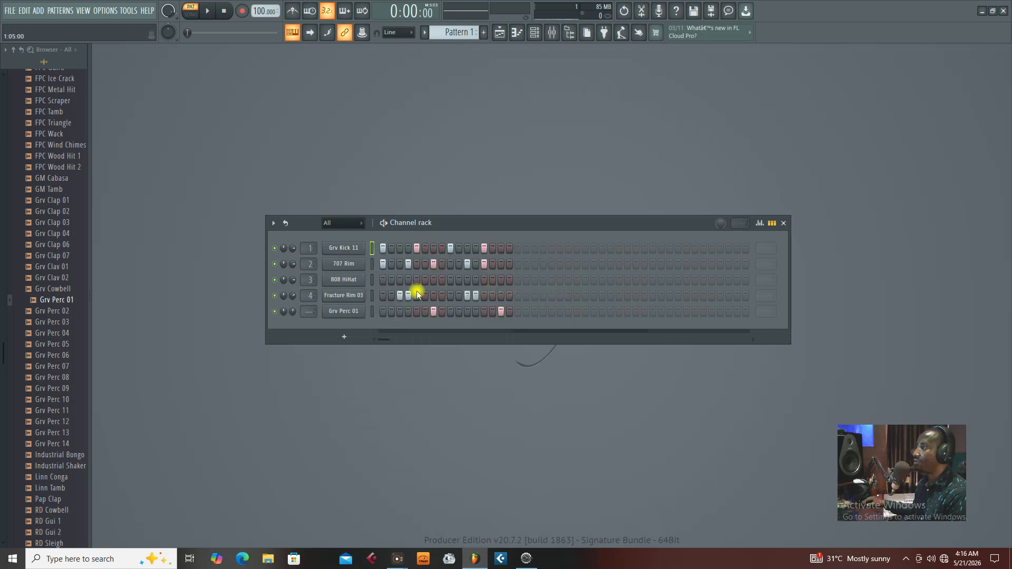
{"action": "right_click", "coordinate": [339, 250]}
{"action": "left_click", "coordinate": [499, 303]}
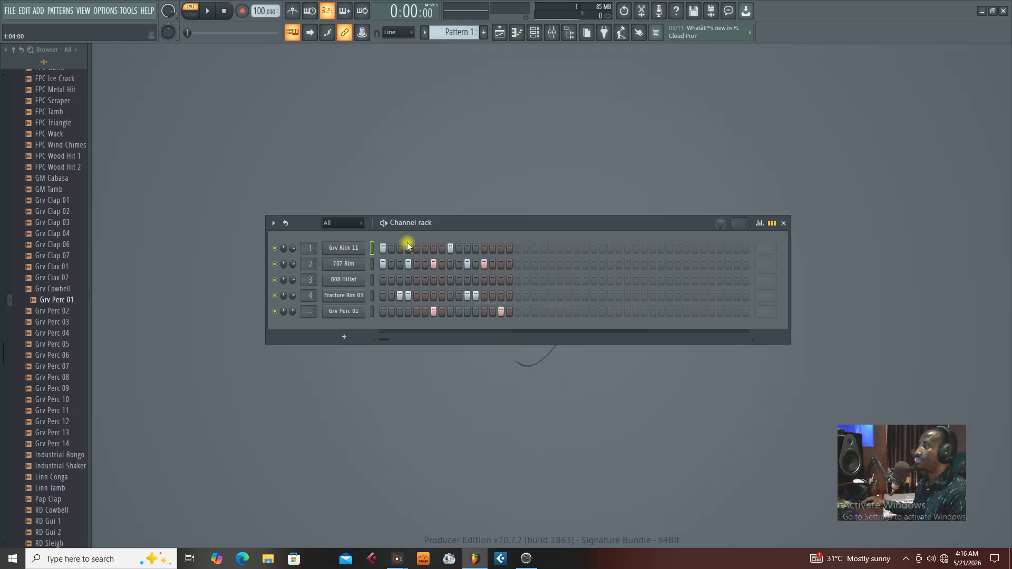
{"action": "left_click_drag", "start_coordinate": [420, 223], "coordinate": [384, 224]}
{"action": "key", "text": "space"}
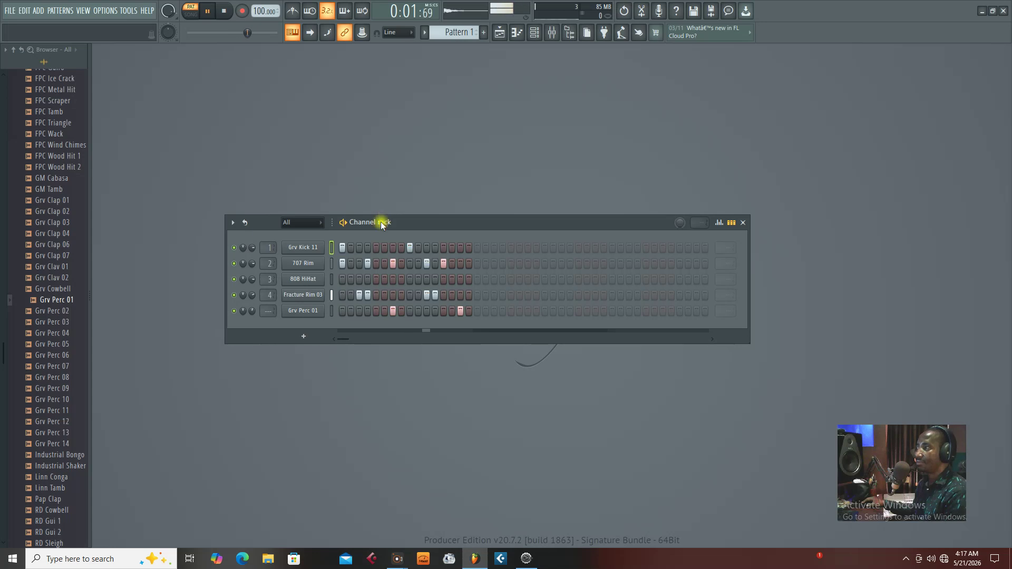
{"action": "left_click_drag", "start_coordinate": [383, 215], "coordinate": [404, 222]}
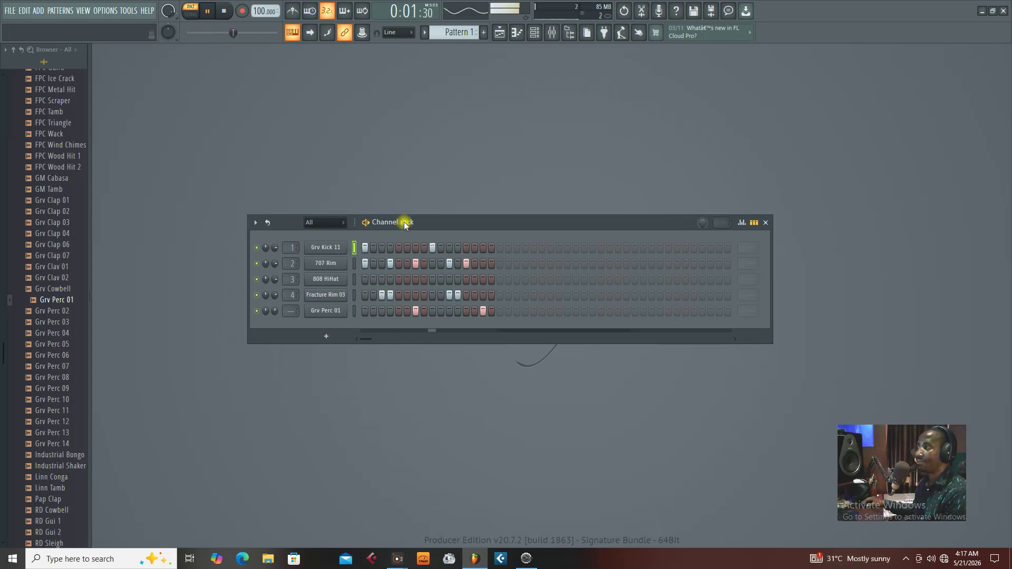
{"action": "key", "text": "space"}
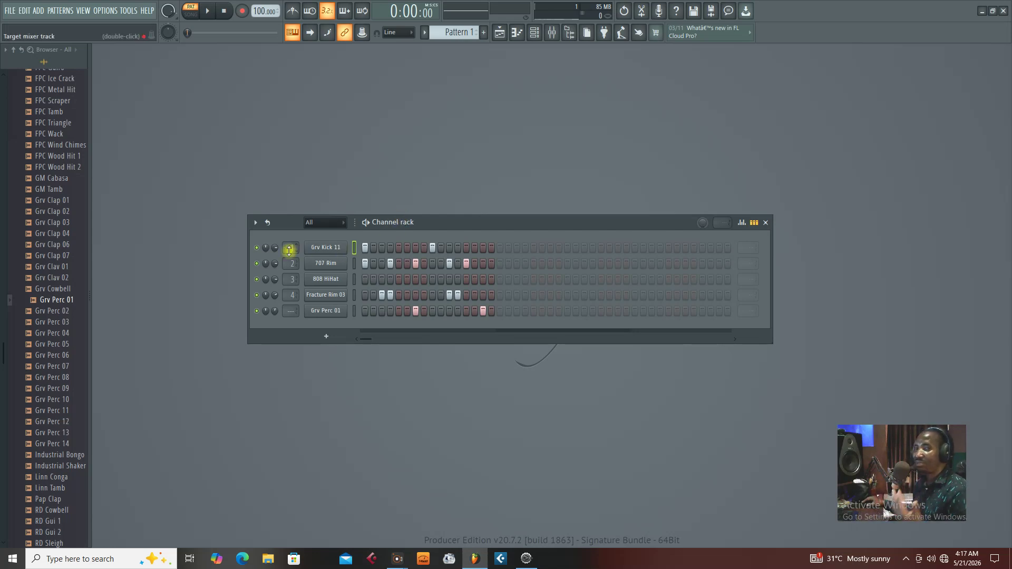
- Open the Snares folder of the Drums pack and audition 808 Snare, 909 Rim, 909 Snare, Alum Snare 1 and Alum Snare 2
{"action": "scroll", "coordinate": [44, 260], "scroll_direction": "down", "scroll_amount": 2}
{"action": "scroll", "coordinate": [44, 261], "scroll_direction": "up", "scroll_amount": 2}
{"action": "scroll", "coordinate": [42, 290], "scroll_direction": "up", "scroll_amount": 10}
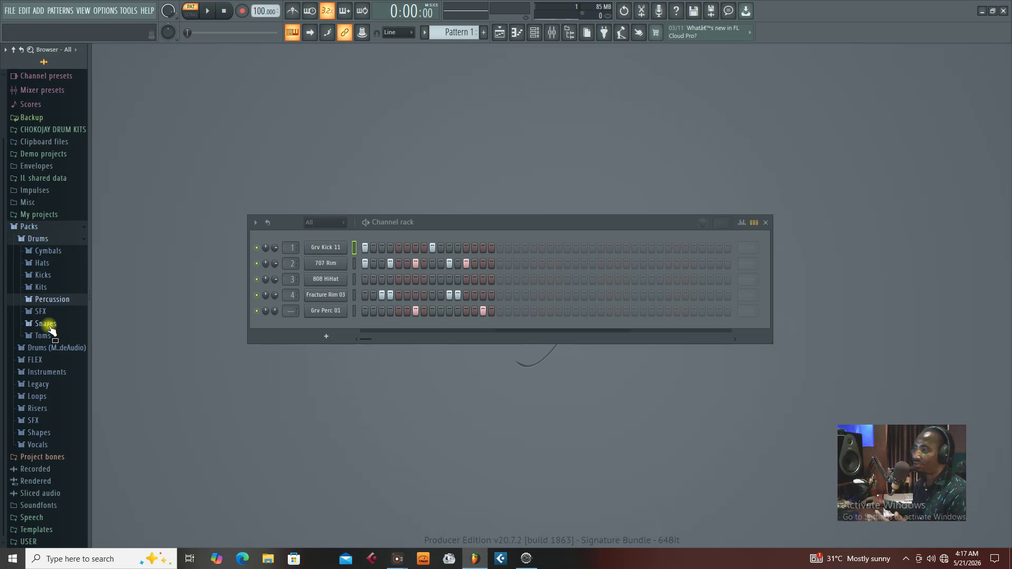
{"action": "left_click", "coordinate": [49, 324]}
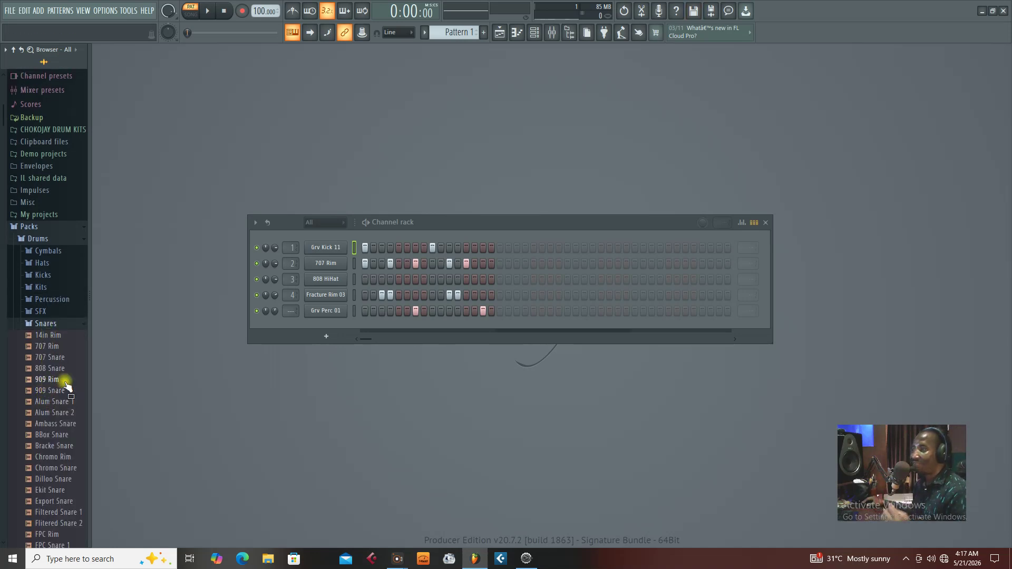
{"action": "left_click", "coordinate": [50, 368]}
{"action": "left_click", "coordinate": [48, 380]}
{"action": "left_click", "coordinate": [49, 391]}
{"action": "left_click", "coordinate": [49, 402]}
{"action": "left_click", "coordinate": [49, 413]}
{"action": "scroll", "coordinate": [48, 390], "scroll_direction": "down", "scroll_amount": 5}
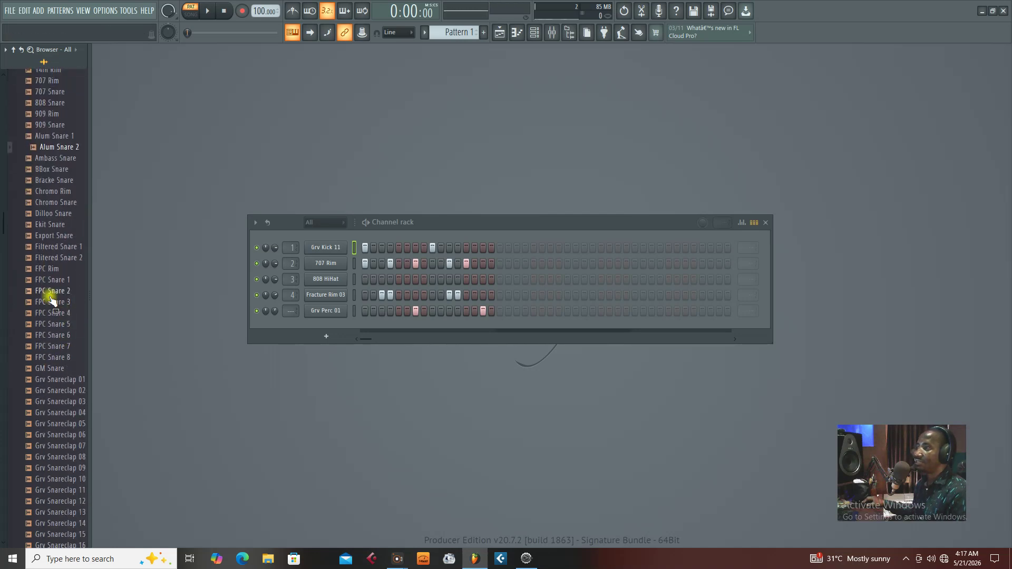
- Audition the 14in Rim sample and add it as a new channel below 707 Rim
{"action": "scroll", "coordinate": [68, 235], "scroll_direction": "up", "scroll_amount": 4}
{"action": "left_click", "coordinate": [47, 269]}
{"action": "left_click_drag", "start_coordinate": [48, 270], "coordinate": [276, 270]}
- Mute 707 Rim and program the 14in Rim channel with hits on steps 1, 4, 9 and 14 while the pattern plays
{"action": "left_click", "coordinate": [256, 264]}
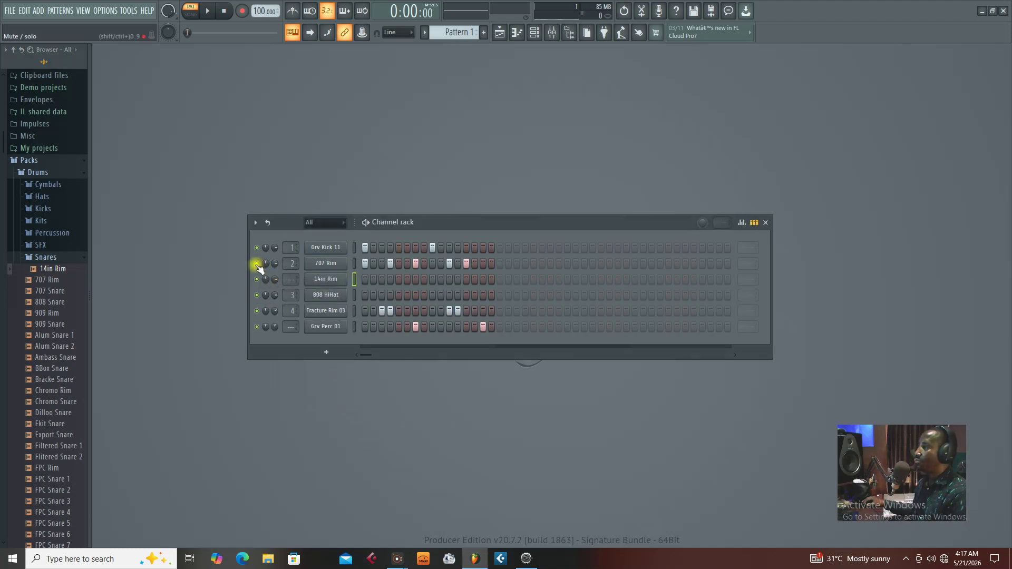
{"action": "key", "text": "space"}
{"action": "left_click", "coordinate": [390, 280]}
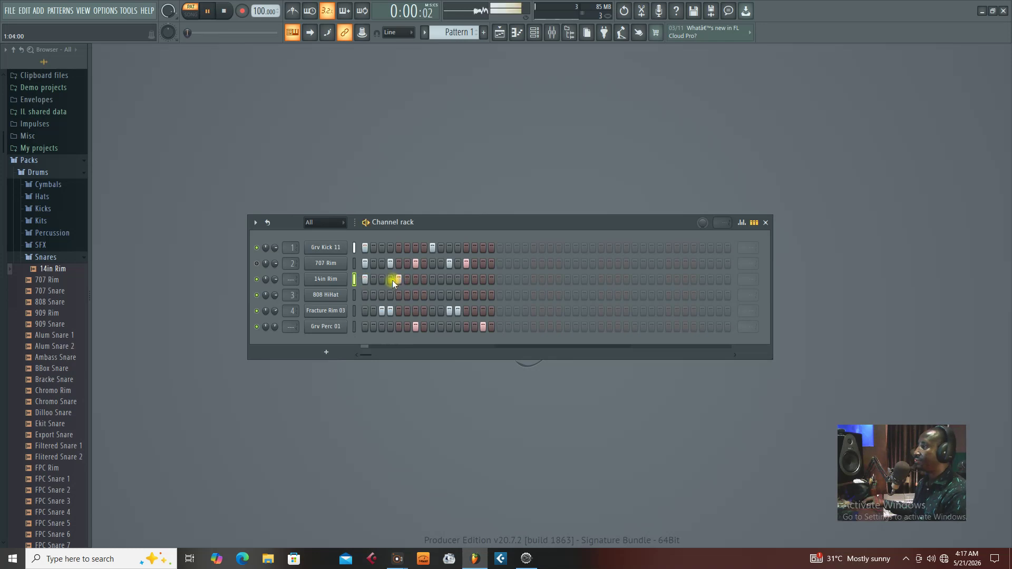
{"action": "left_click", "coordinate": [432, 279]}
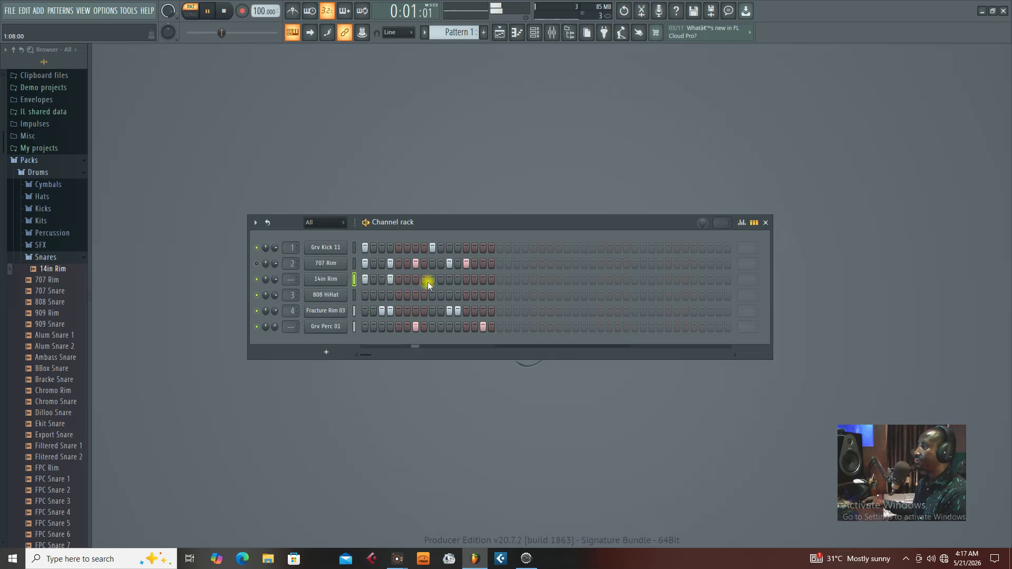
{"action": "left_click", "coordinate": [458, 280]}
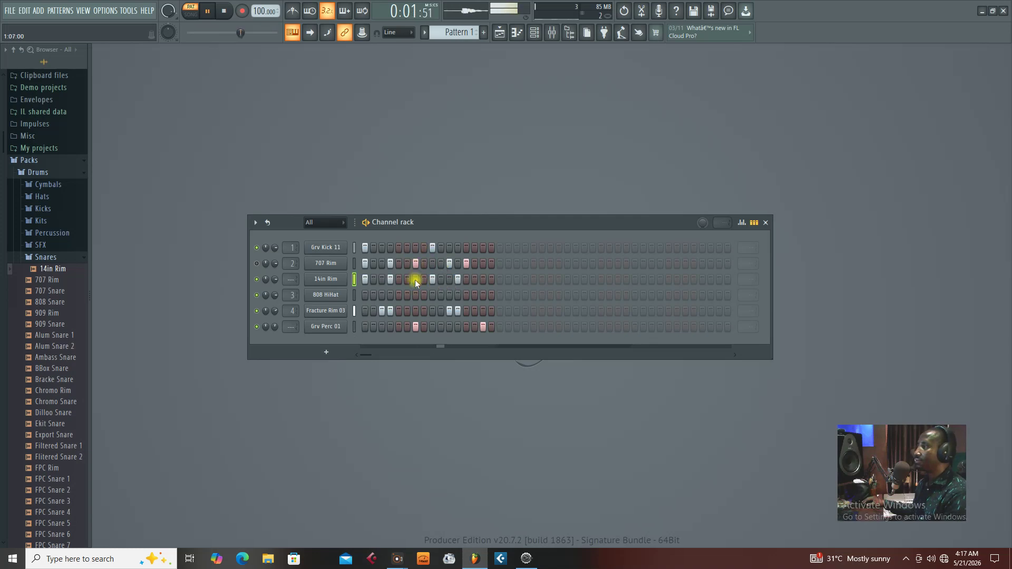
{"action": "left_click", "coordinate": [457, 279]}
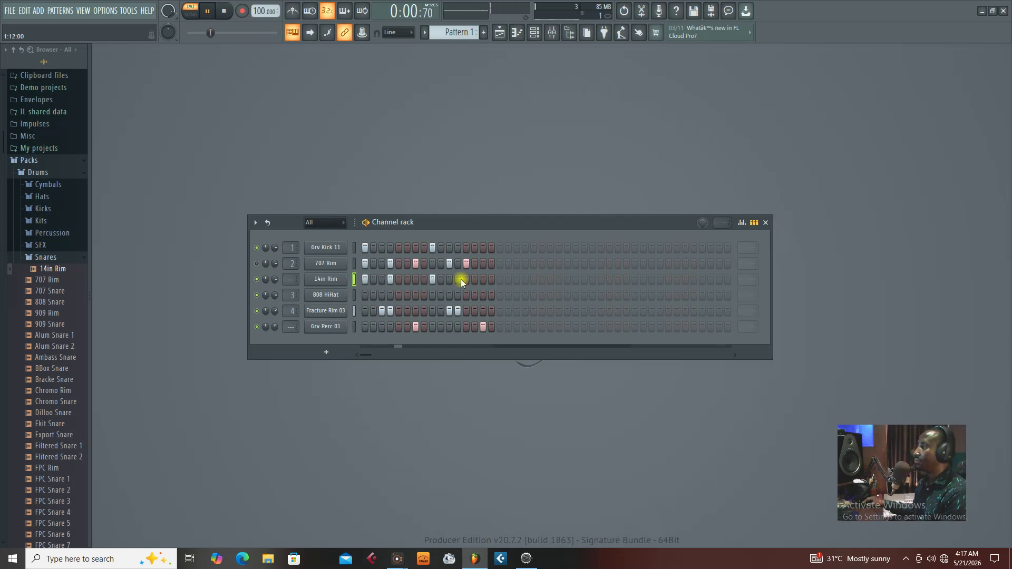
{"action": "left_click", "coordinate": [475, 279]}
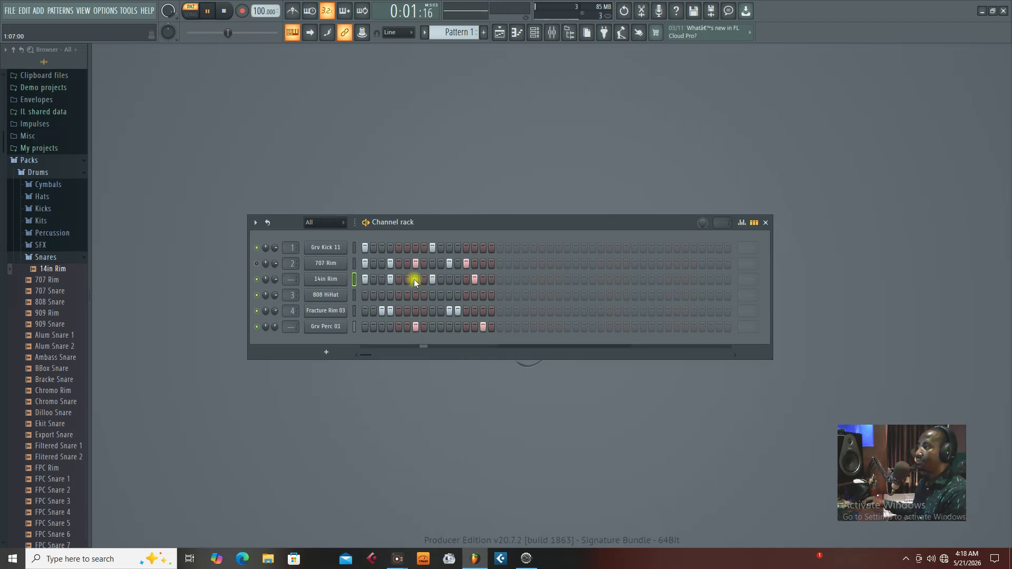
{"action": "key", "text": "space"}
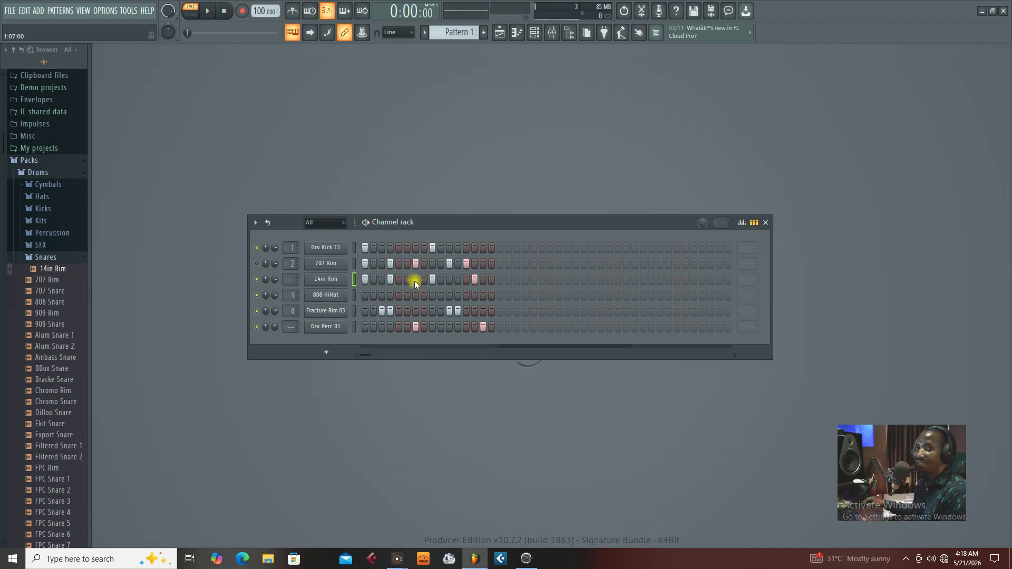
- Mute 14in Rim in favour of 707 Rim and program 808 HiHat hits on steps 3, 4, 7, 8, 11 and 12
{"action": "left_click", "coordinate": [257, 279]}
{"action": "key", "text": "space"}
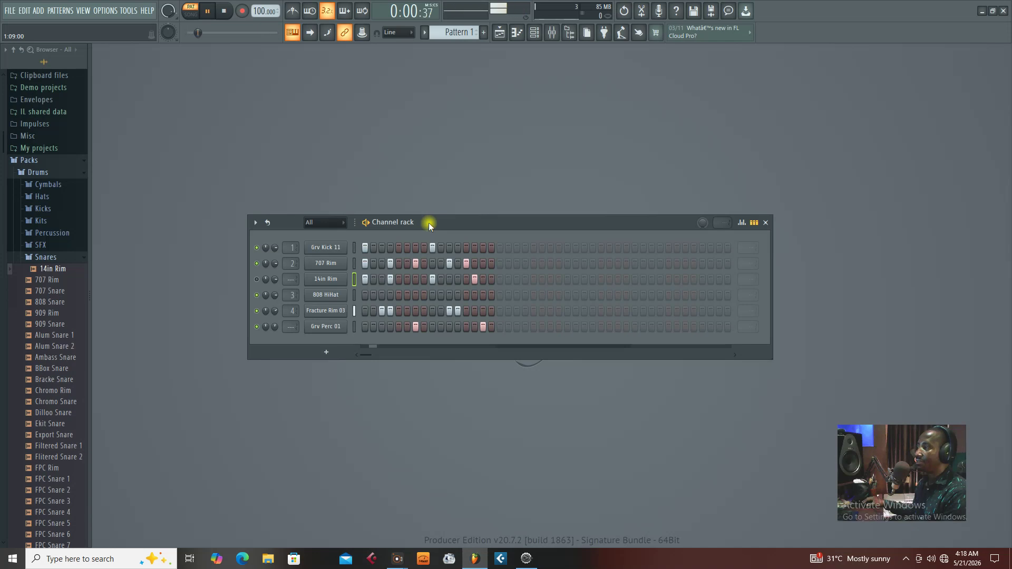
{"action": "key", "text": "space"}
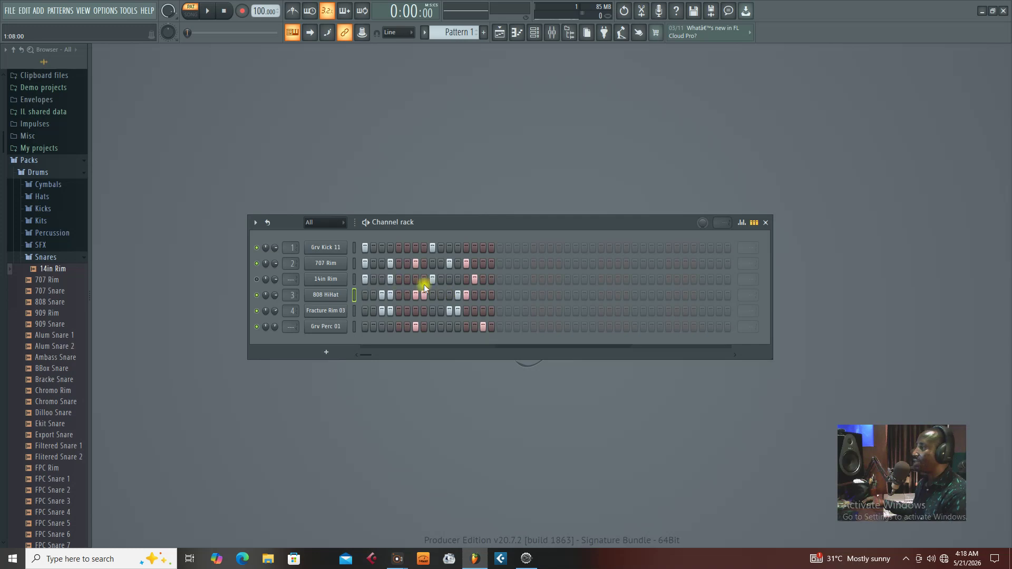
{"action": "key", "text": "space"}
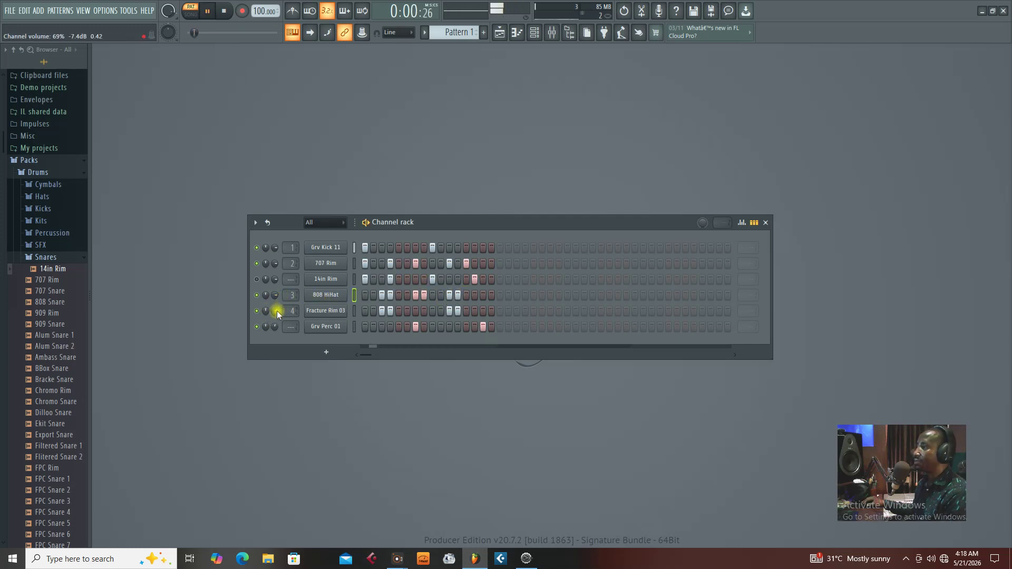
- Narrow the Channel rack window to trim the unused width beyond the programmed steps, and stop the pattern's playback
{"action": "left_click_drag", "start_coordinate": [442, 225], "coordinate": [454, 228]}
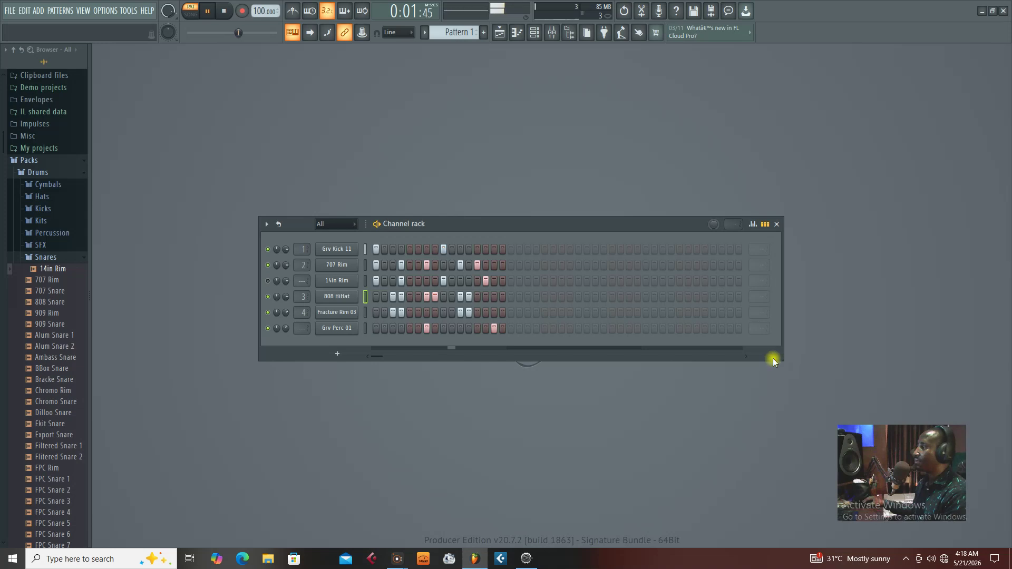
{"action": "left_click_drag", "start_coordinate": [780, 358], "coordinate": [616, 363]}
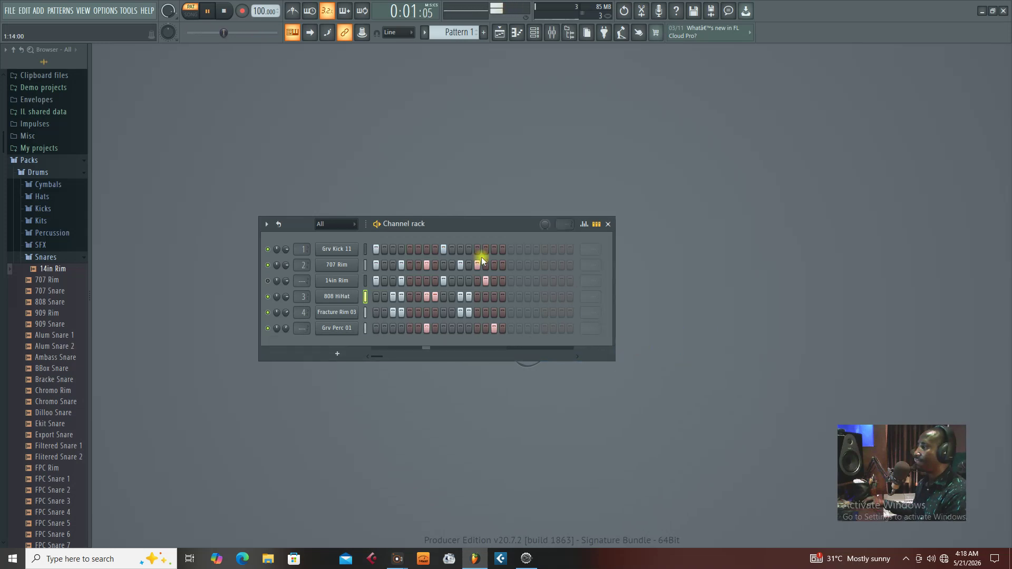
{"action": "left_click_drag", "start_coordinate": [459, 225], "coordinate": [450, 223]}
{"action": "key", "text": "space"}
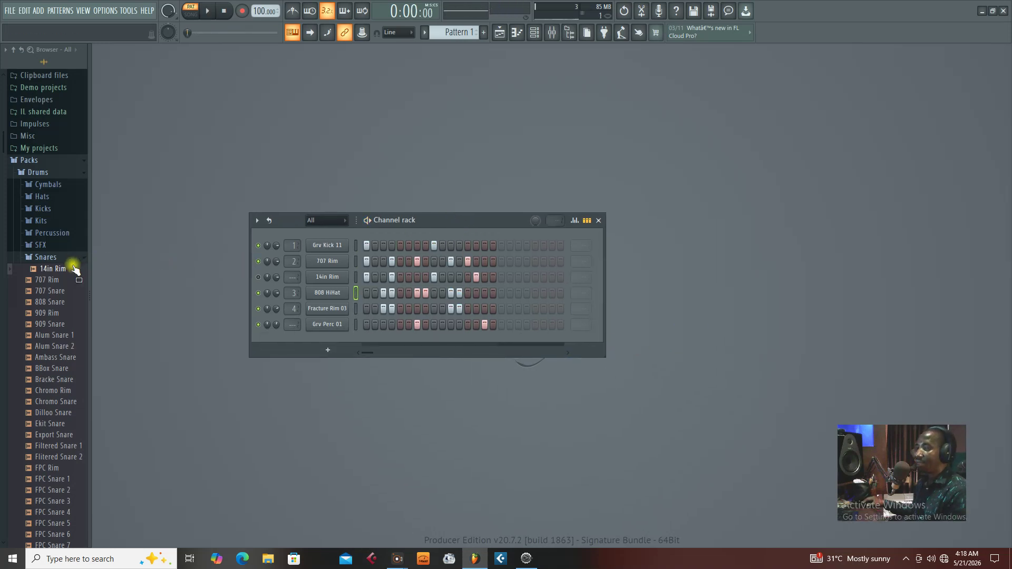
- Collapse the Snares folder, open the Toms folder and audition 909 Tom, Alma Tom, 808 Tom, Electro Tom and Linn Tom
{"action": "scroll", "coordinate": [55, 357], "scroll_direction": "down", "scroll_amount": 5}
{"action": "scroll", "coordinate": [58, 206], "scroll_direction": "up", "scroll_amount": 7}
{"action": "left_click", "coordinate": [46, 323]}
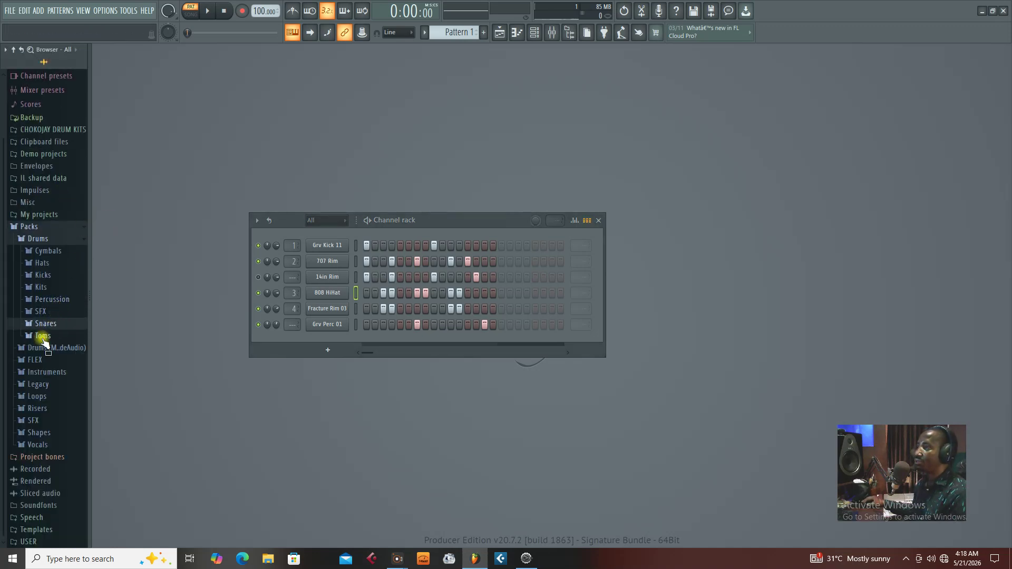
{"action": "left_click", "coordinate": [44, 336]}
{"action": "left_click", "coordinate": [43, 371]}
{"action": "left_click", "coordinate": [45, 381]}
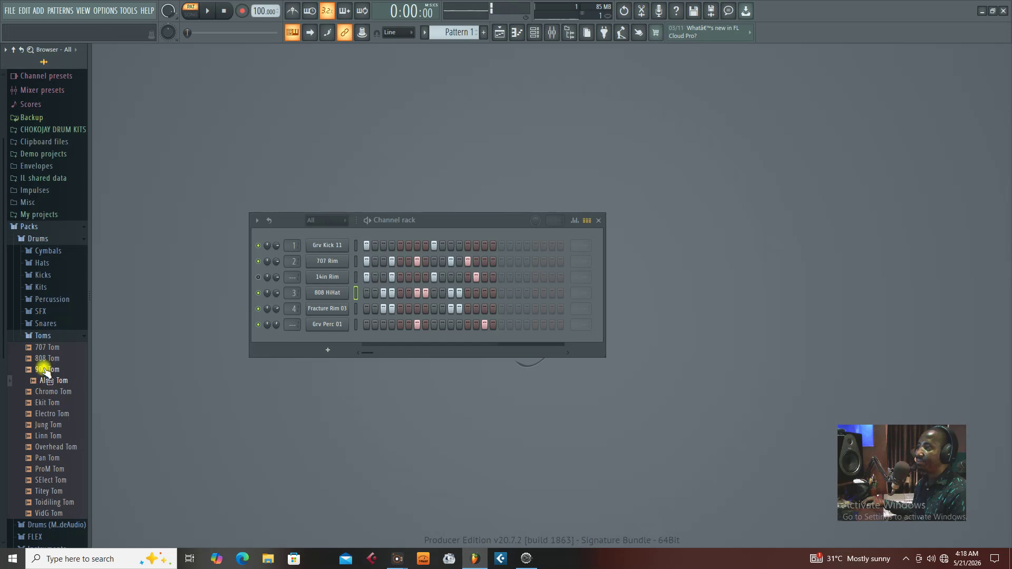
{"action": "left_click", "coordinate": [43, 370]}
{"action": "left_click", "coordinate": [43, 362]}
{"action": "left_click", "coordinate": [45, 415]}
{"action": "left_click", "coordinate": [46, 436]}
- Audition the remaining toms from Overhead Tom to VidG Tom, and add VidG Tom as a new channel below Grv Perc 01
{"action": "scroll", "coordinate": [47, 437], "scroll_direction": "down", "scroll_amount": 4}
{"action": "left_click", "coordinate": [48, 270]}
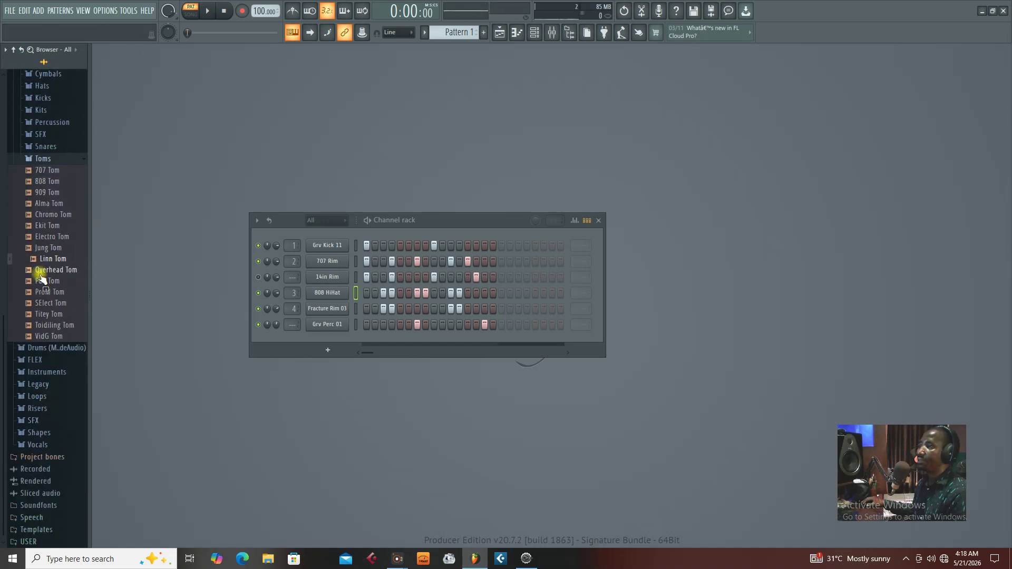
{"action": "left_click", "coordinate": [48, 281]}
{"action": "left_click", "coordinate": [49, 292]}
{"action": "left_click", "coordinate": [51, 304]}
{"action": "left_click", "coordinate": [51, 314]}
{"action": "left_click", "coordinate": [51, 325]}
{"action": "left_click", "coordinate": [52, 337]}
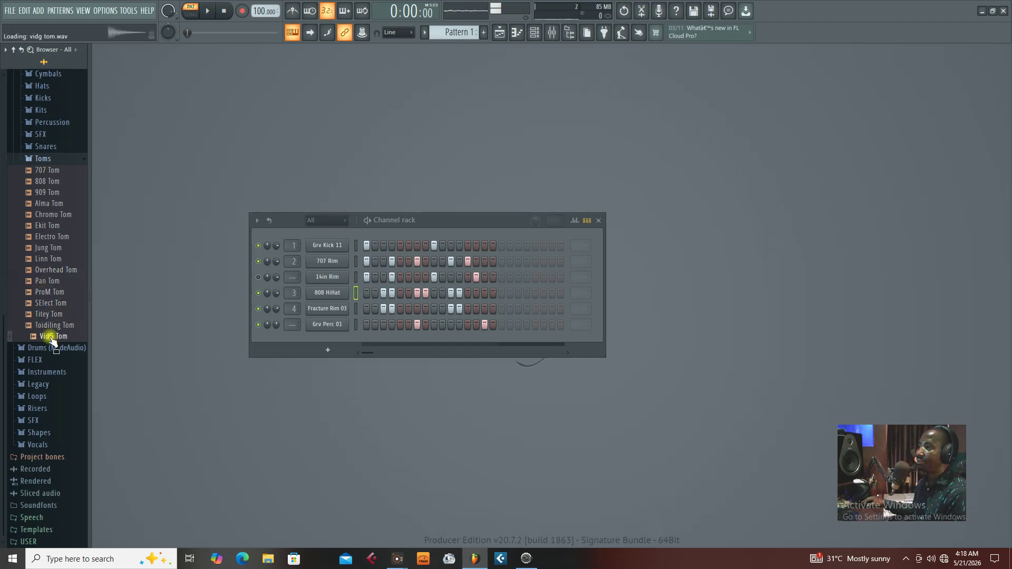
{"action": "left_click_drag", "start_coordinate": [49, 340], "coordinate": [323, 337]}
- Program VidG Tom hits on steps 3, 4, 8, 9, 12 and 13 and play the pattern
{"action": "key", "text": "space"}
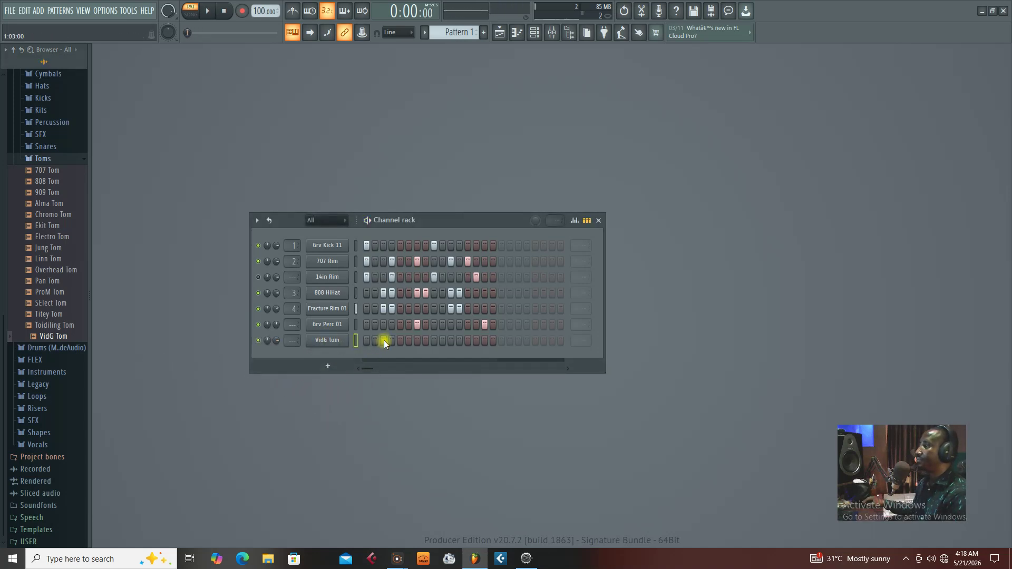
{"action": "left_click", "coordinate": [450, 341]}
{"action": "key", "text": "space"}
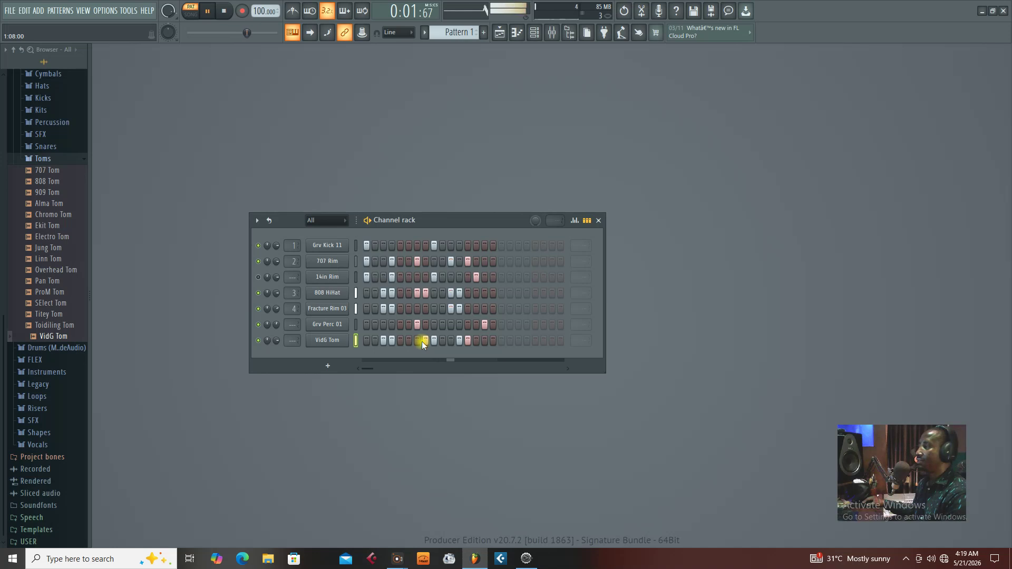
{"action": "key", "text": "space"}
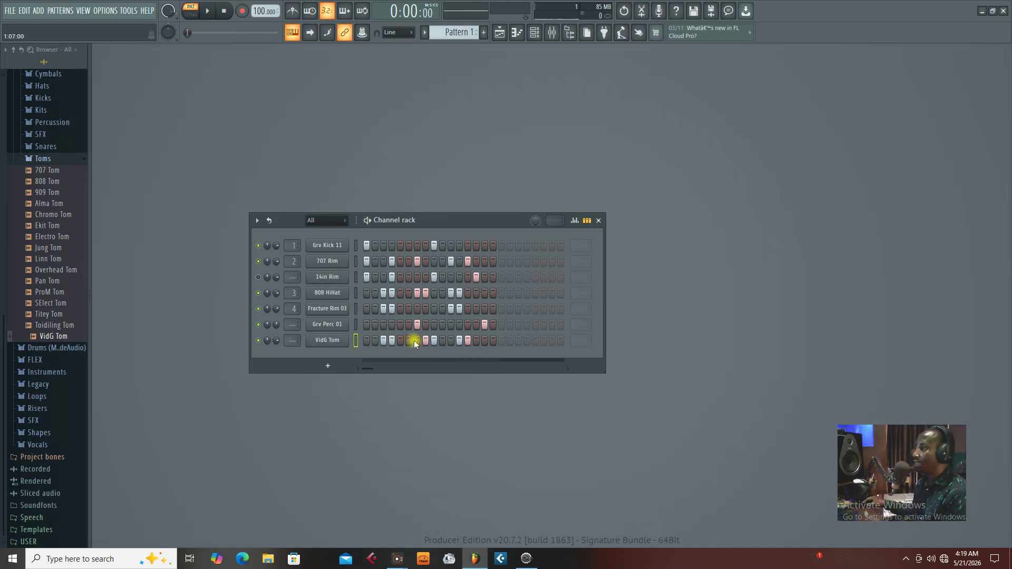
- Rework the VidG Tom hits to steps 3, 4, 7, 8, 11, 12, 15 and 16 and play the pattern
{"action": "left_click", "coordinate": [431, 339]}
{"action": "left_click", "coordinate": [452, 341]}
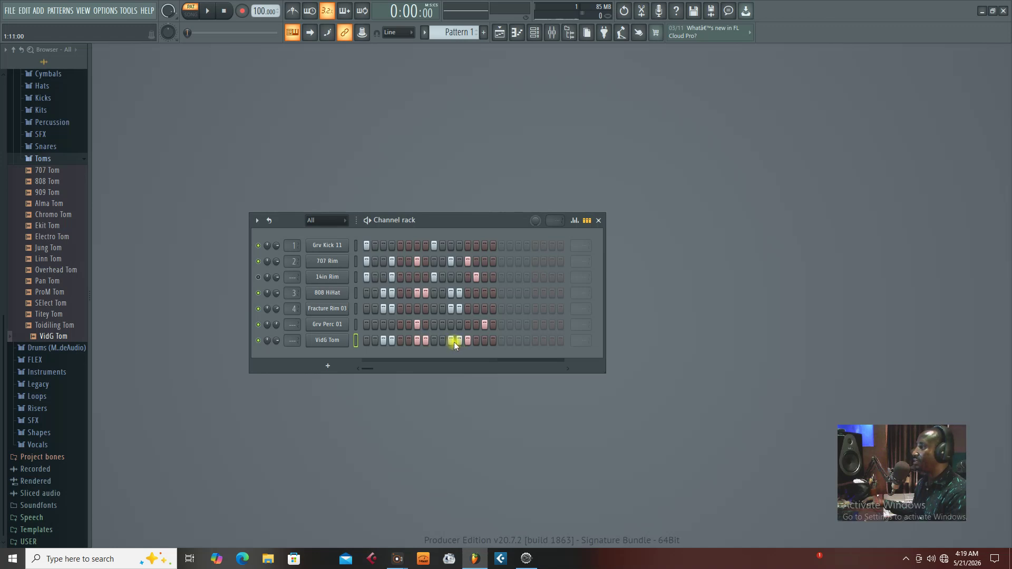
{"action": "left_click", "coordinate": [485, 341]}
{"action": "left_click", "coordinate": [494, 341]}
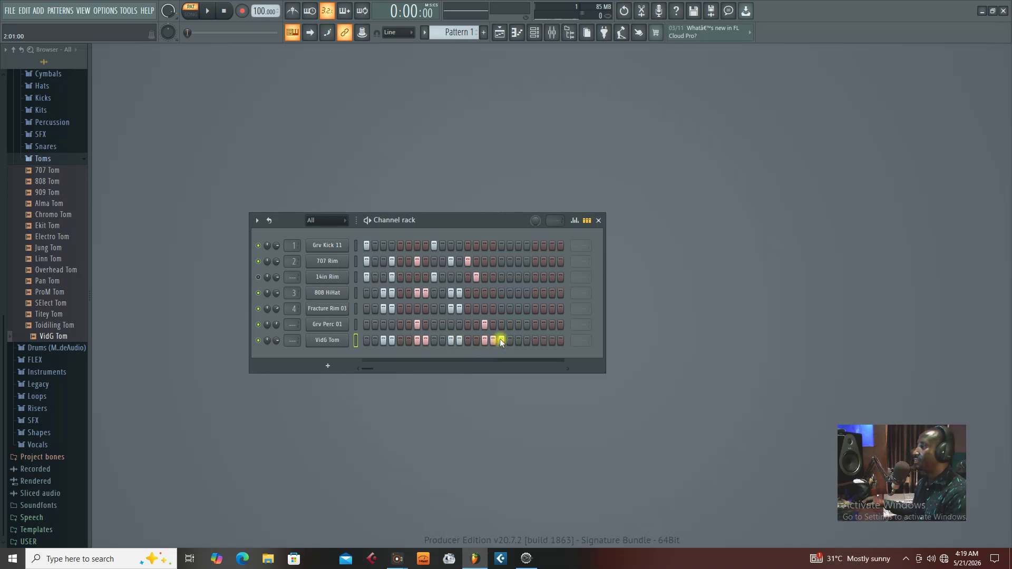
{"action": "key", "text": "space"}
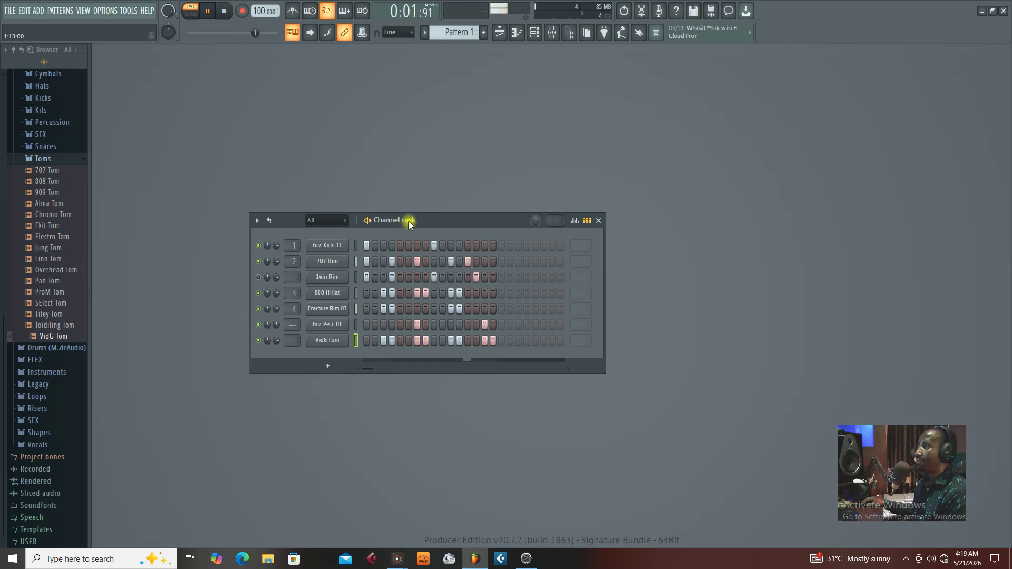
- Thin the VidG Tom hits down to steps 8 and 15 and play the pattern to check the groove
{"action": "key", "text": "space"}
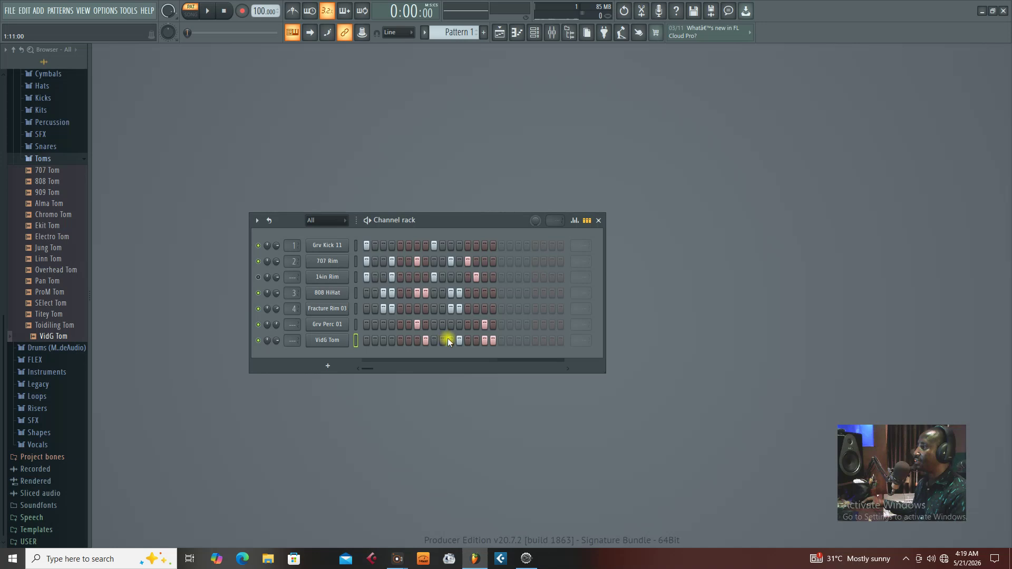
{"action": "key", "text": "space"}
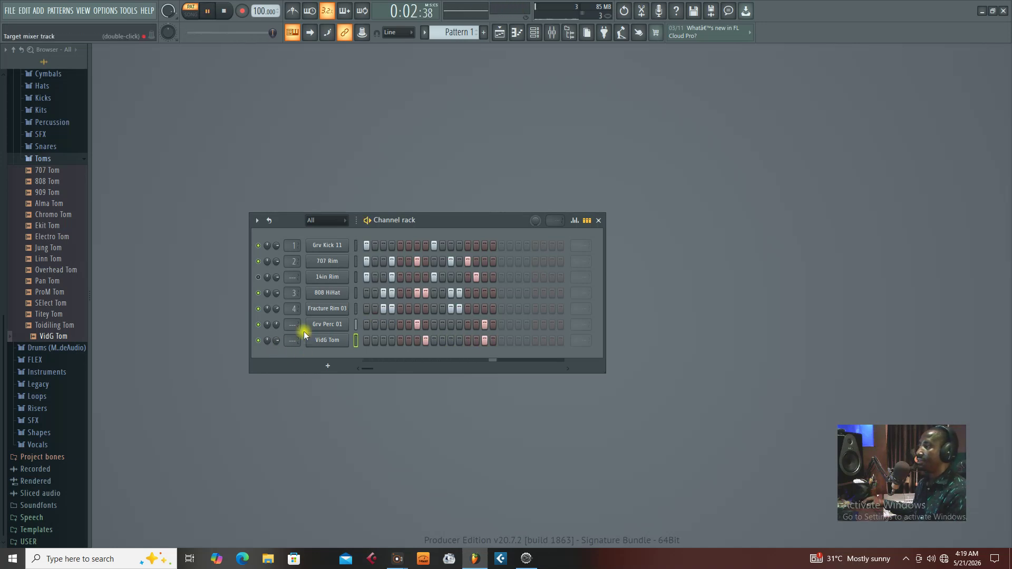
{"action": "left_click_drag", "start_coordinate": [415, 224], "coordinate": [411, 223]}
{"action": "key", "text": "space"}
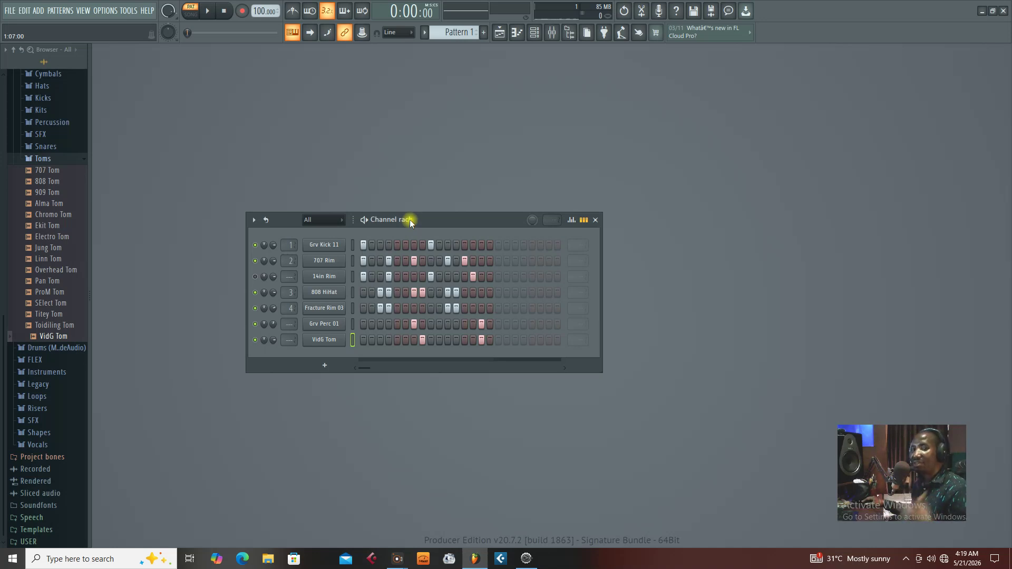
{"action": "key", "text": "space"}
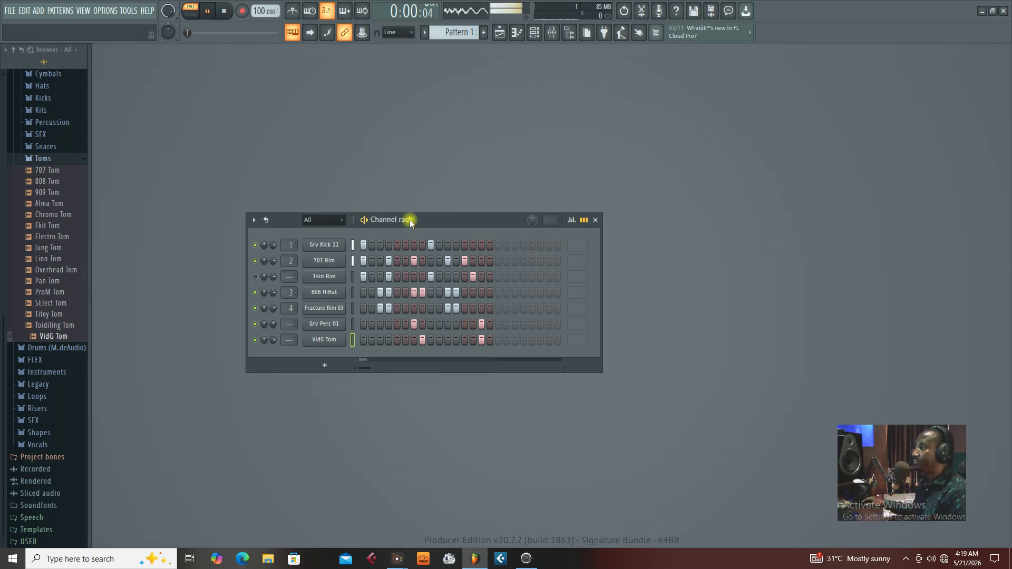
{"action": "left_click_drag", "start_coordinate": [409, 216], "coordinate": [431, 215]}
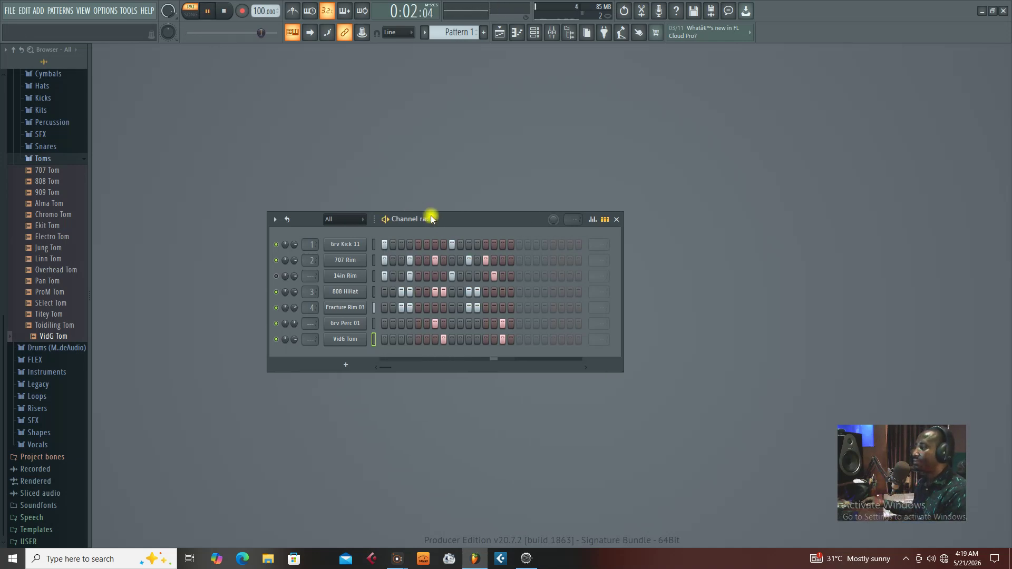
{"action": "key", "text": "space"}
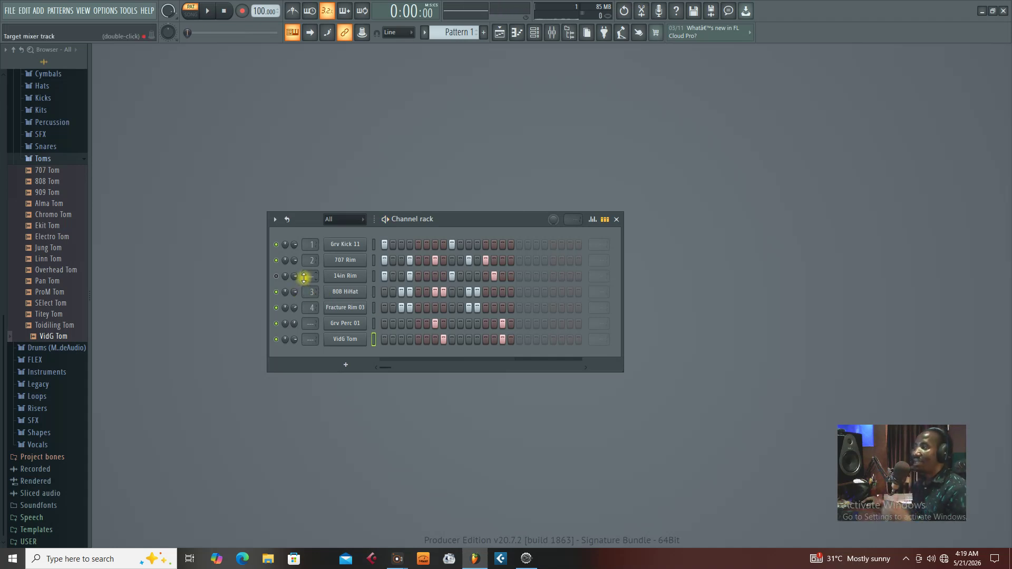
{"action": "left_click_drag", "start_coordinate": [415, 224], "coordinate": [406, 226]}
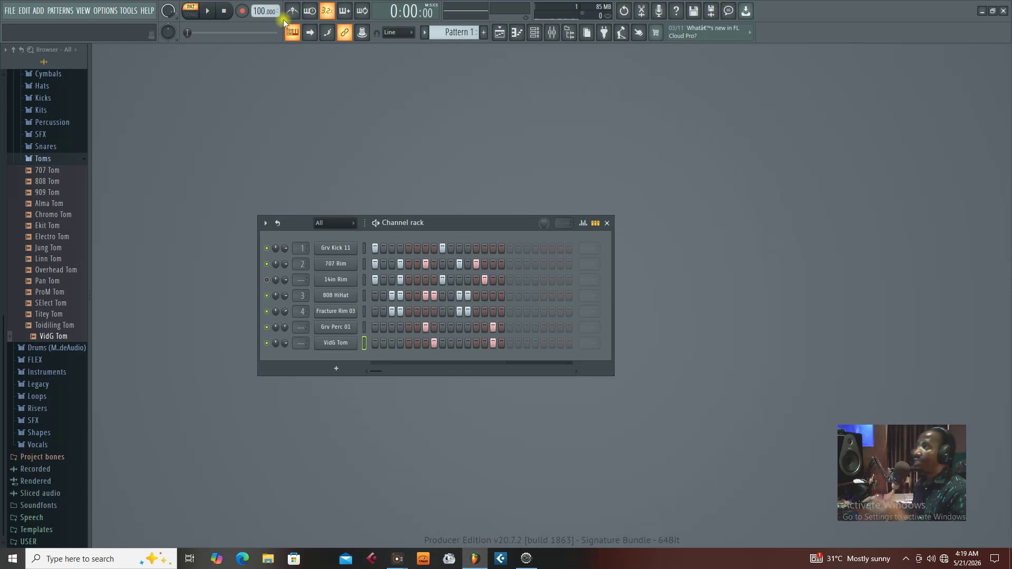
- Set the project tempo to 90 BPM and play the pattern at that speed
{"action": "left_click_drag", "start_coordinate": [259, 11], "coordinate": [259, 21]}
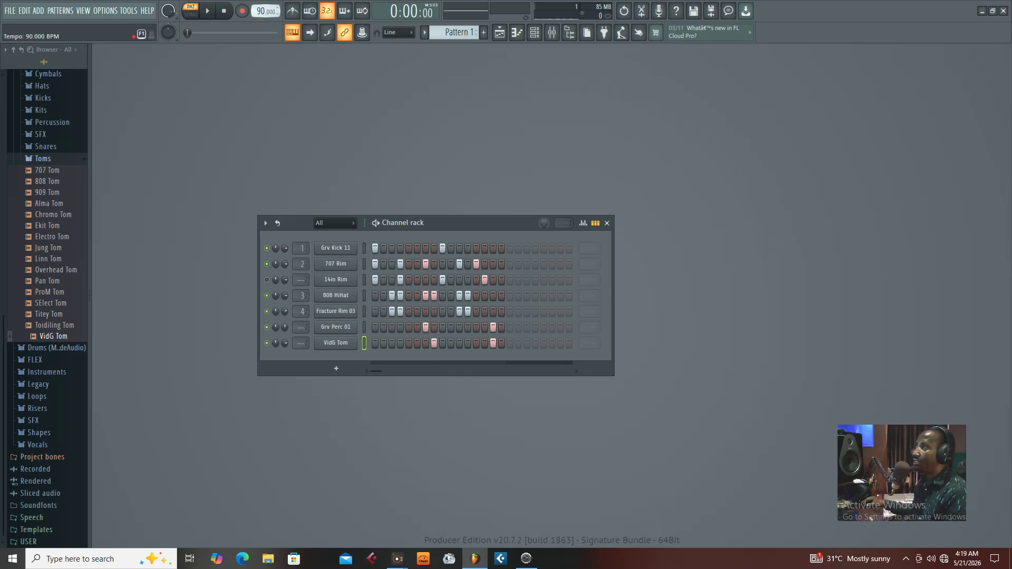
{"action": "key", "text": "space"}
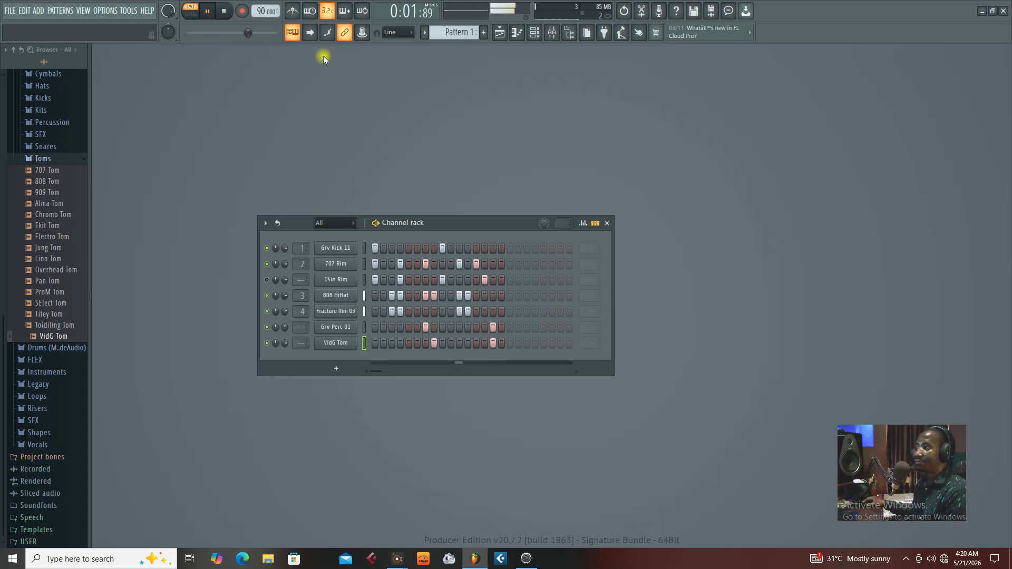
{"action": "key", "text": "space"}
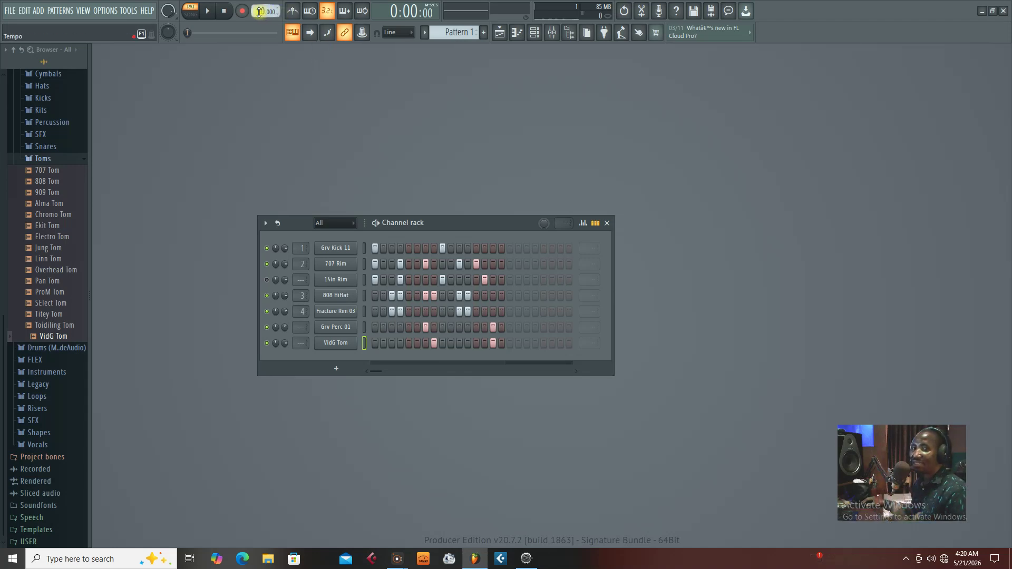
- Raise the project tempo to 115 BPM and listen to the pattern at the faster speed
{"action": "mouse_move", "coordinate": [259, 12]}
{"action": "left_mouse_down"}
{"action": "mouse_move", "coordinate": [259, 21]}
{"action": "mouse_move", "coordinate": [258, 13]}
{"action": "left_mouse_up"}
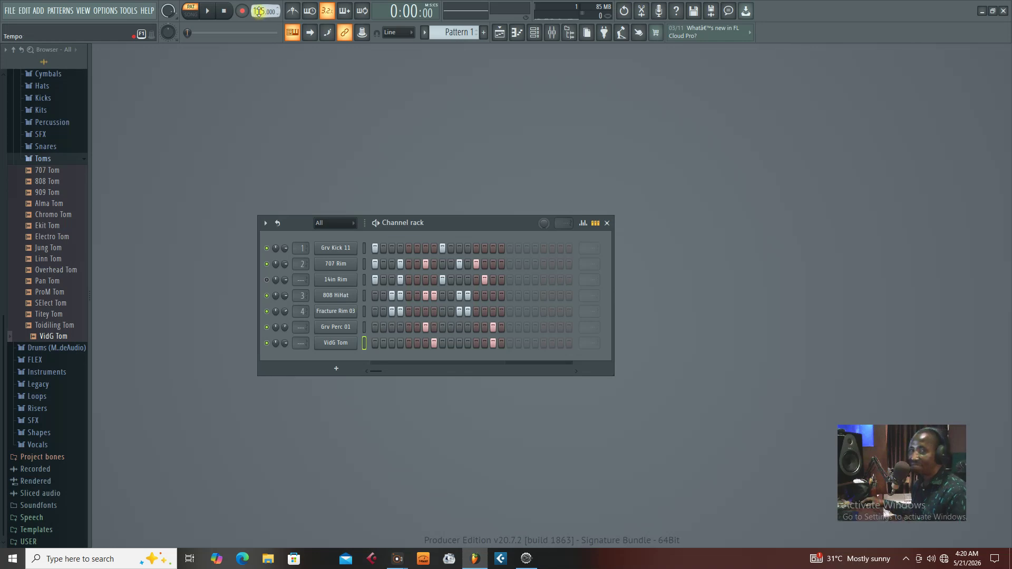
{"action": "key", "text": "space"}
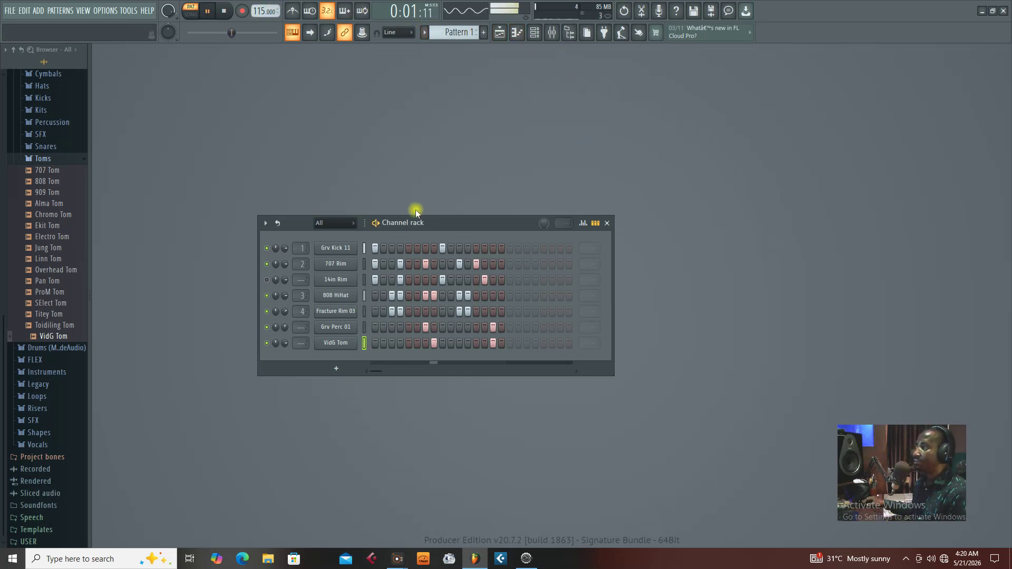
{"action": "left_click_drag", "start_coordinate": [418, 223], "coordinate": [413, 184]}
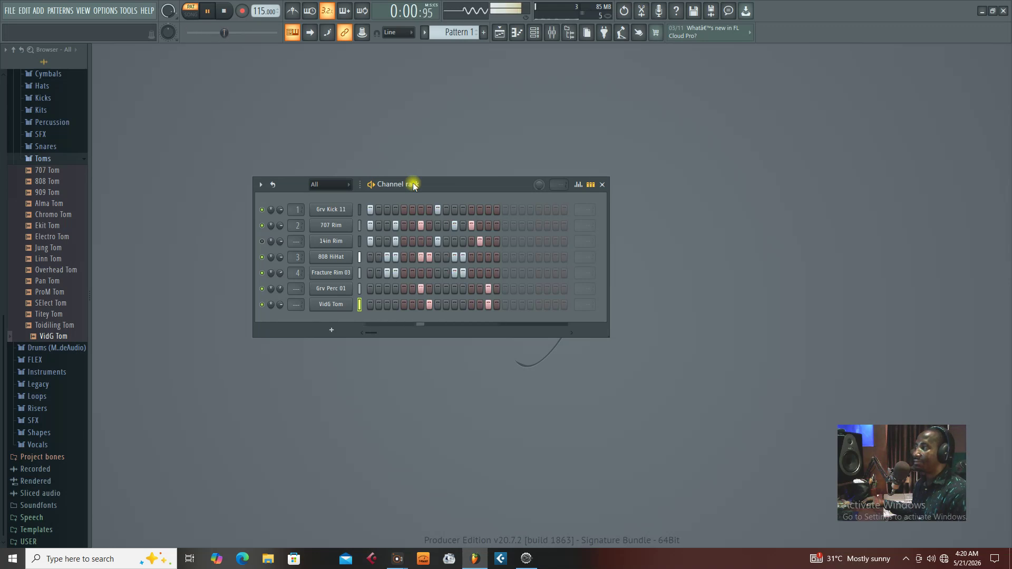
{"action": "key", "text": "space"}
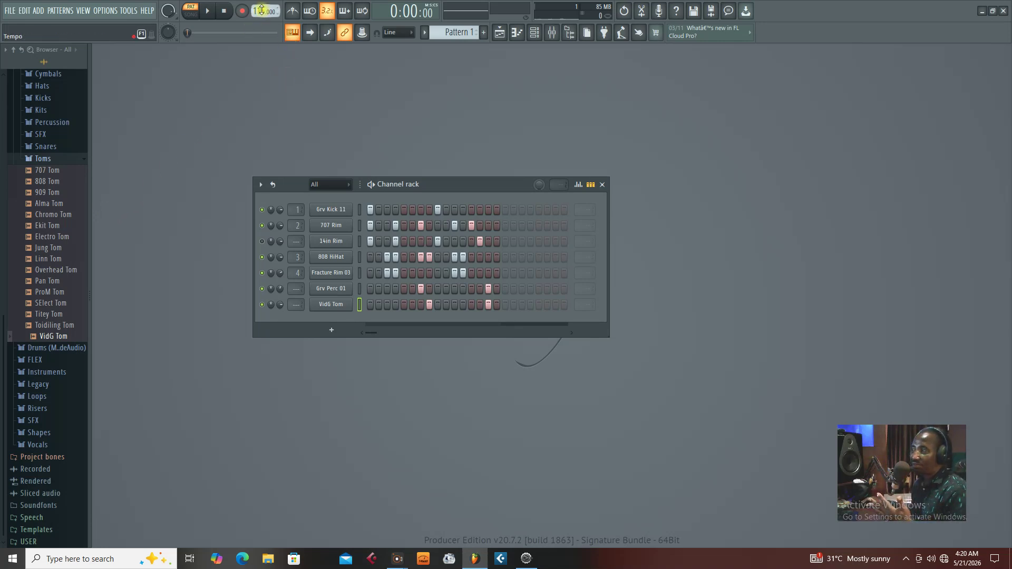
- Set the project tempo to 109 BPM and play the pattern with 707 Rim and 14in Rim muted
{"action": "left_click_drag", "start_coordinate": [262, 10], "coordinate": [262, 16]}
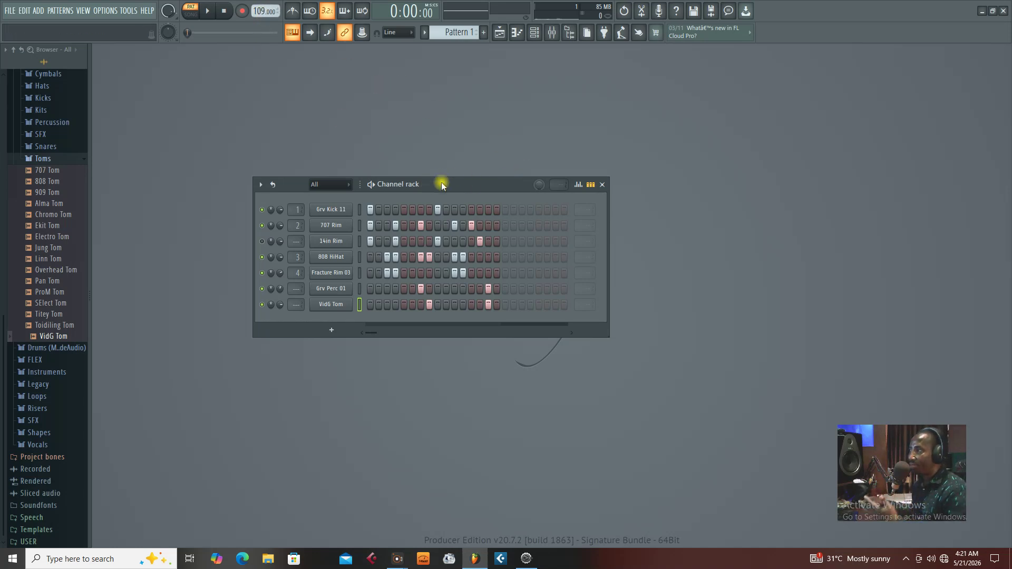
{"action": "left_click_drag", "start_coordinate": [423, 185], "coordinate": [427, 183]}
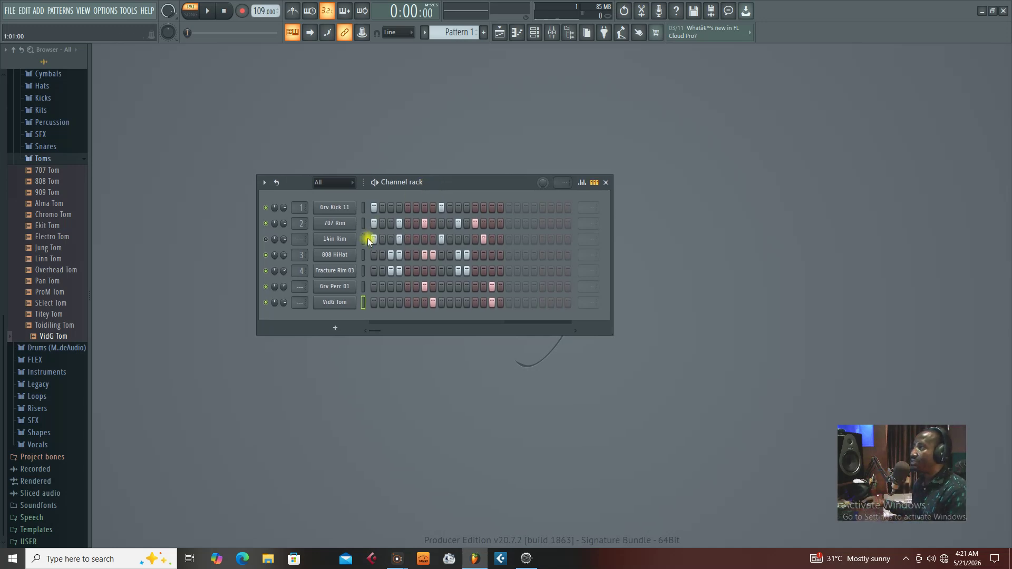
{"action": "left_click", "coordinate": [265, 239]}
{"action": "key", "text": "space"}
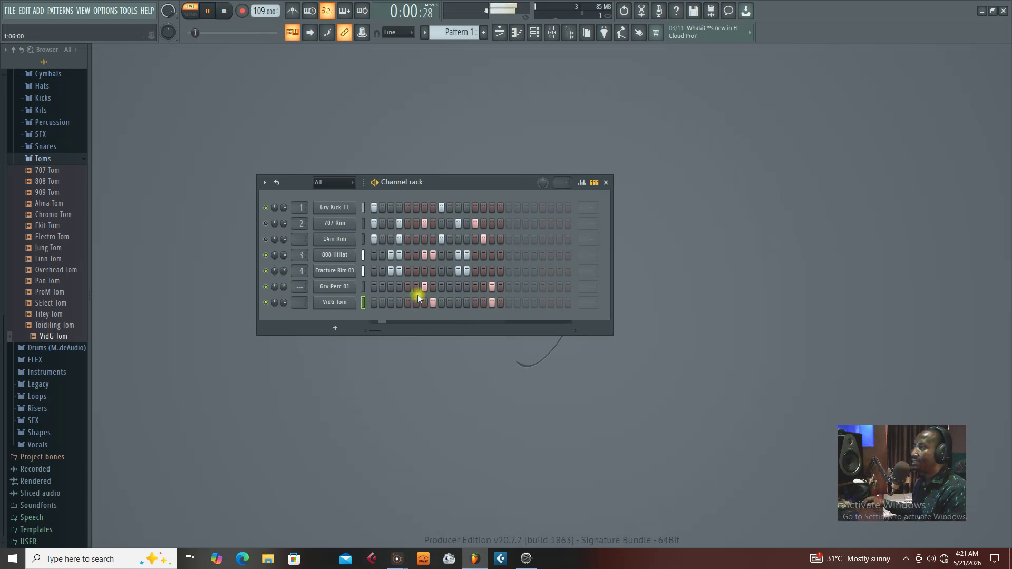
- Remove the Fracture Rim 03 hits on steps 3 and 4, and unmute 707 Rim while the pattern plays
{"action": "right_click", "coordinate": [398, 272]}
{"action": "right_click", "coordinate": [389, 272]}
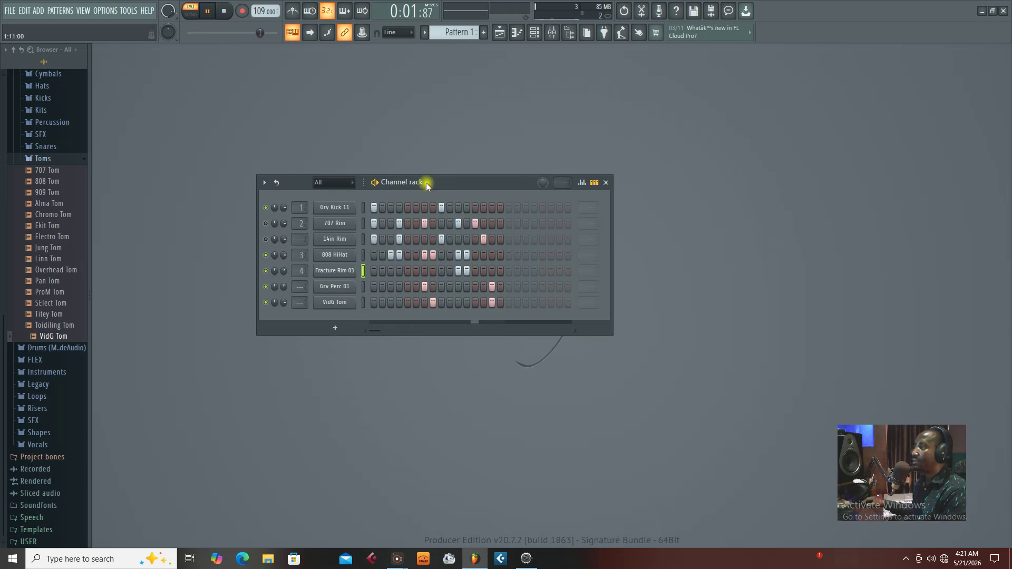
{"action": "left_click_drag", "start_coordinate": [425, 182], "coordinate": [427, 193]}
{"action": "left_click", "coordinate": [266, 234]}
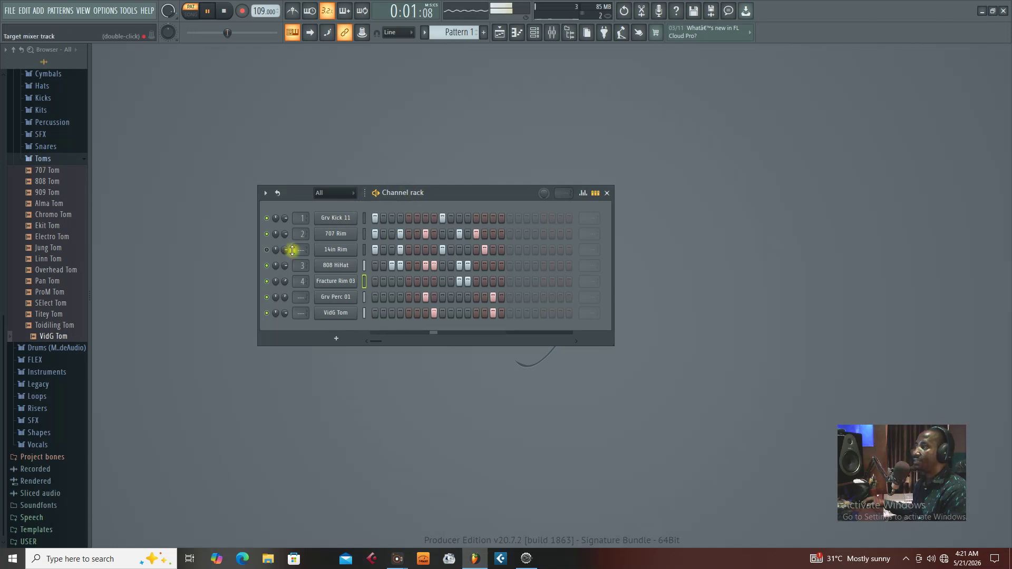
{"action": "left_click_drag", "start_coordinate": [417, 194], "coordinate": [462, 188]}
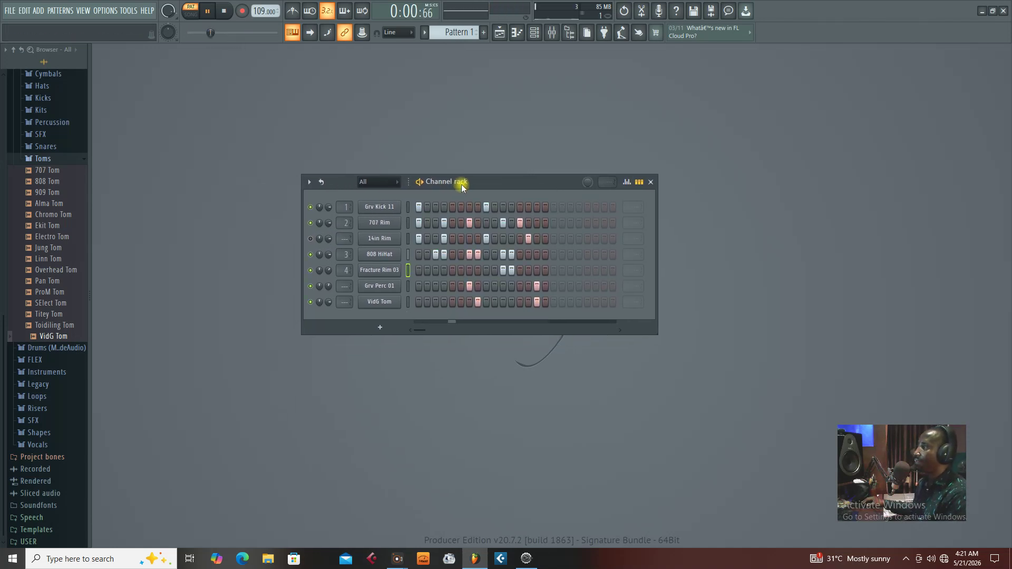
{"action": "key", "text": "space"}
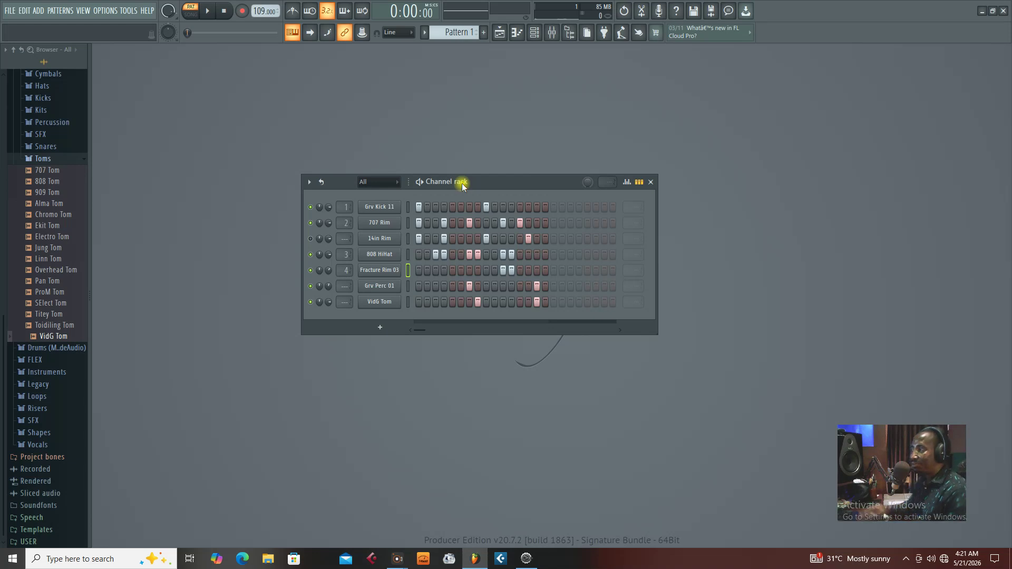
{"action": "key", "text": "space"}
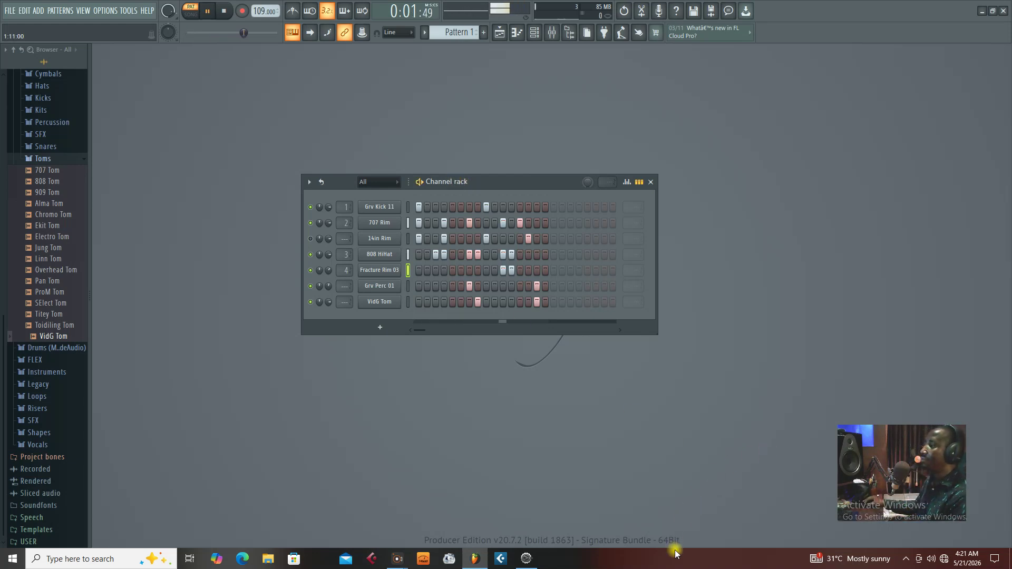